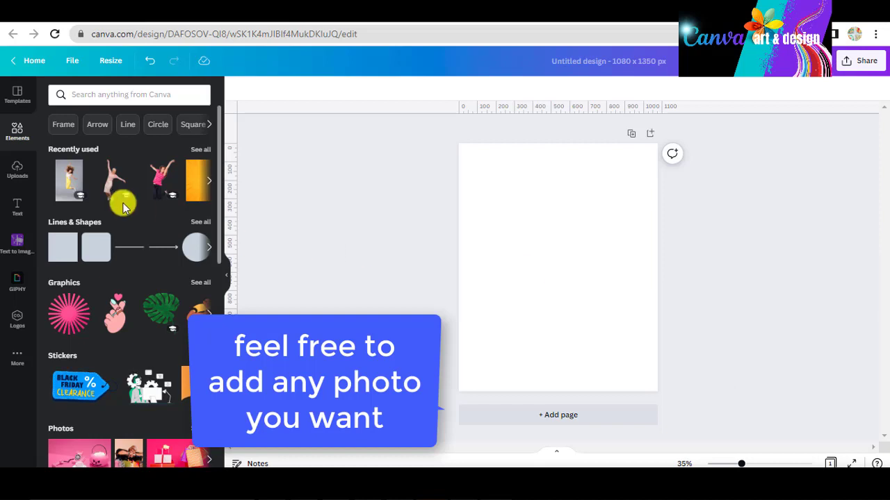
# Step: Add the photo of the jumping woman in yellow overalls to the page and remove its background
pyautogui.click(66, 176)
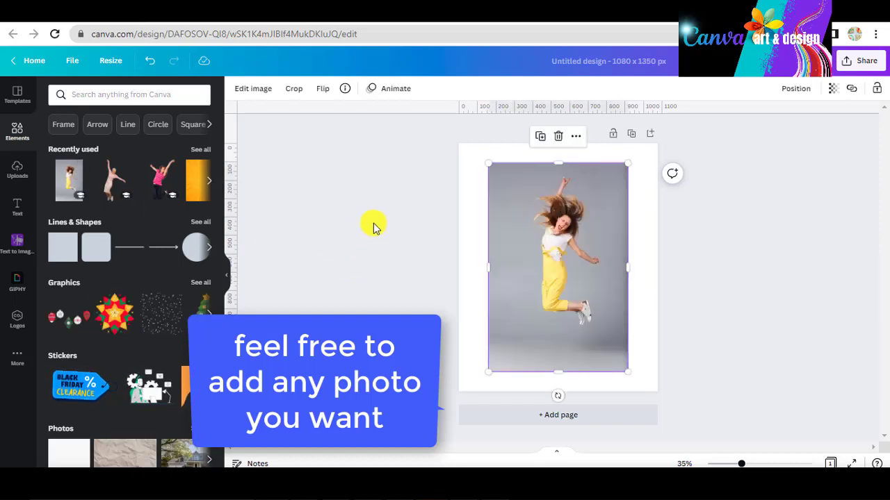
pyautogui.click(251, 91)
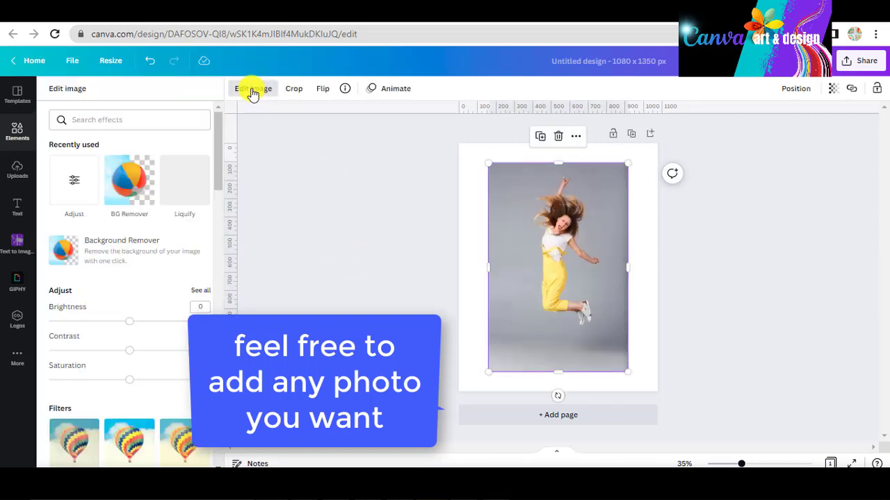
pyautogui.click(122, 187)
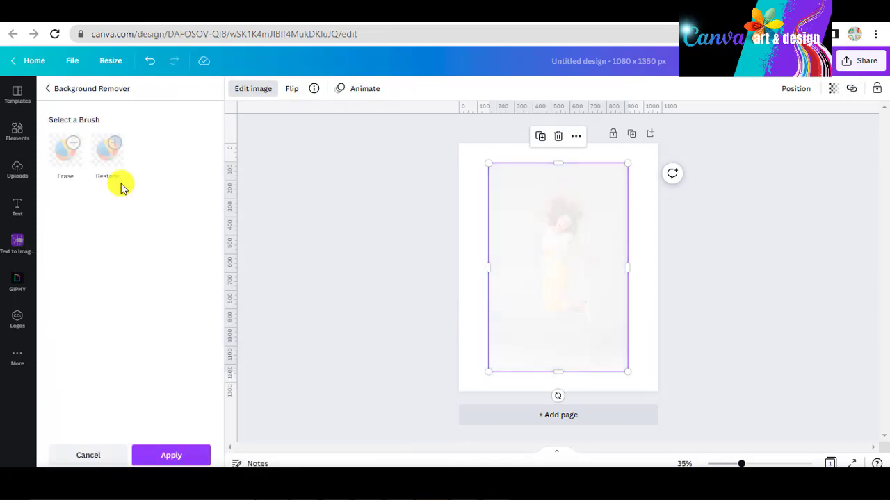
pyautogui.click(174, 453)
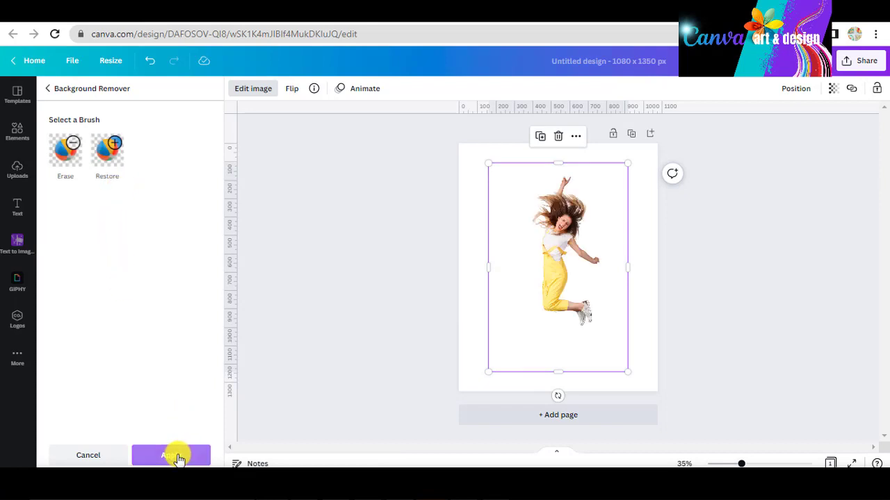
# Step: Fill the page background with the default coral red, after trying pink #ff66c4
pyautogui.click(469, 359)
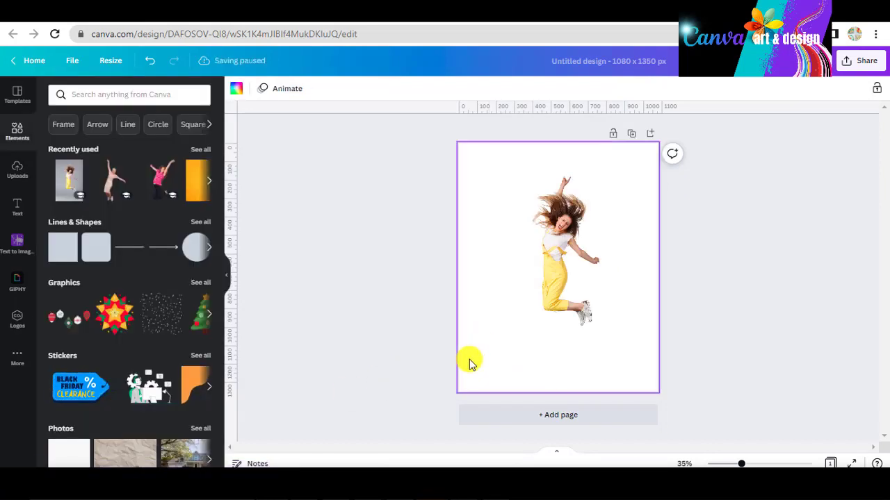
pyautogui.click(237, 90)
pyautogui.click(116, 312)
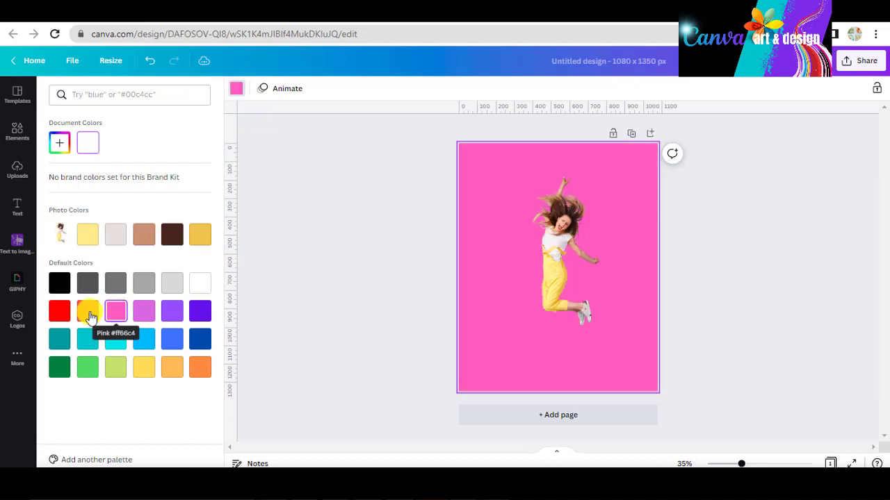
pyautogui.click(90, 317)
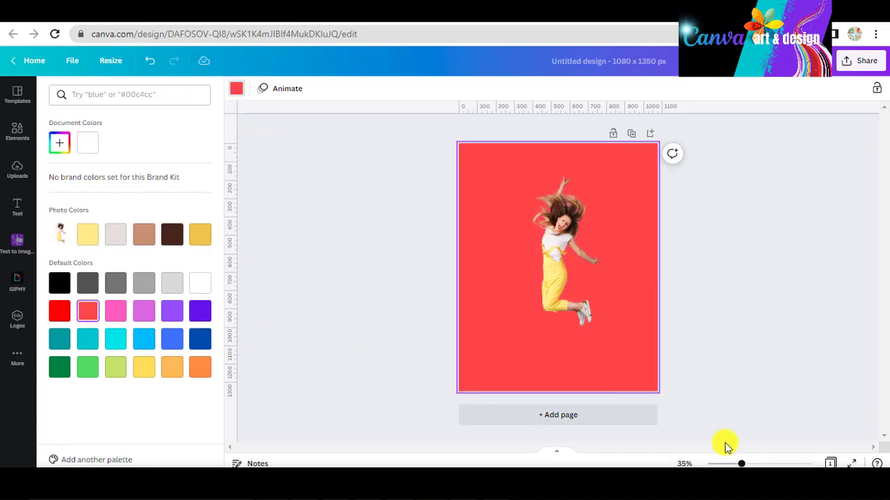
# Step: Add the Glow shadow effect to the cut-out photo of the jumping woman
pyautogui.moveTo(743, 463); pyautogui.dragTo(759, 464)
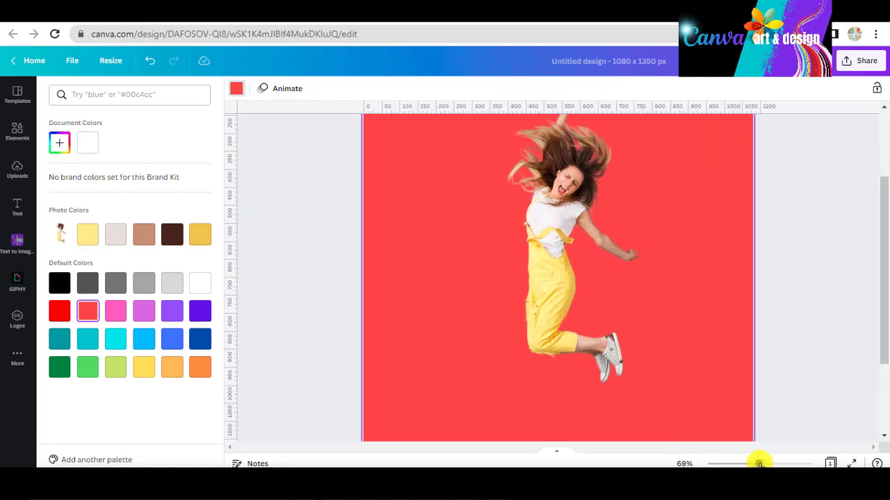
pyautogui.click(563, 362)
pyautogui.click(263, 90)
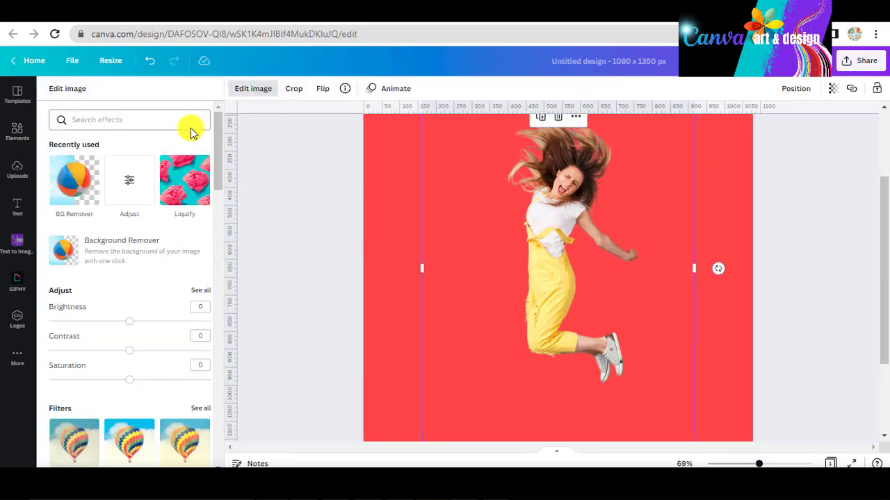
pyautogui.scroll(-5, 132, 351)
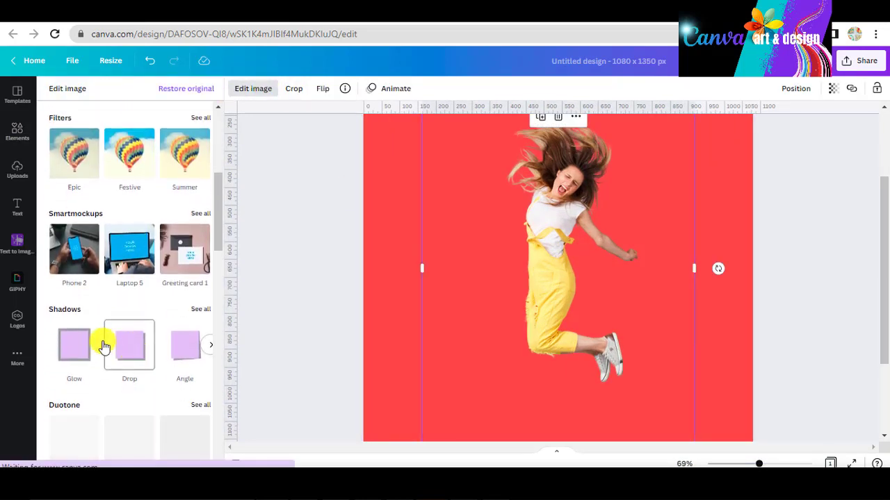
pyautogui.click(70, 346)
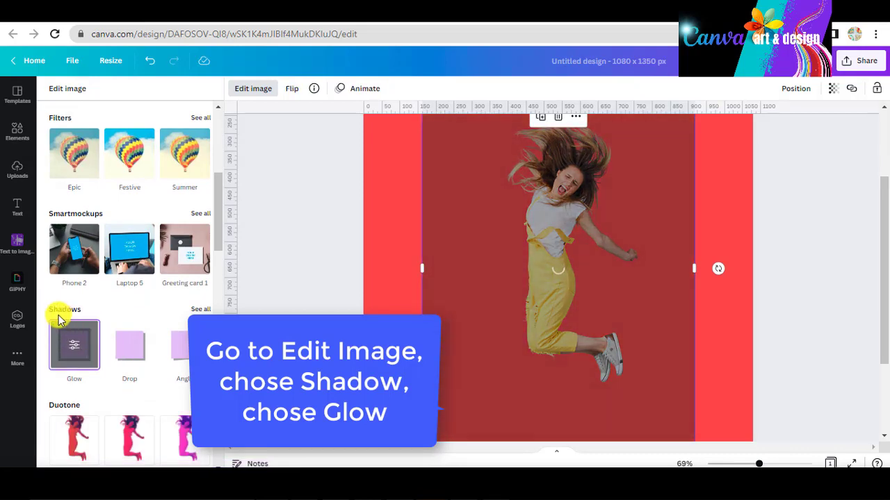
# Step: Set the glow to white with blur 0, transparency 100 and size 32, and apply it as a solid outline
pyautogui.click(75, 348)
pyautogui.click(201, 226)
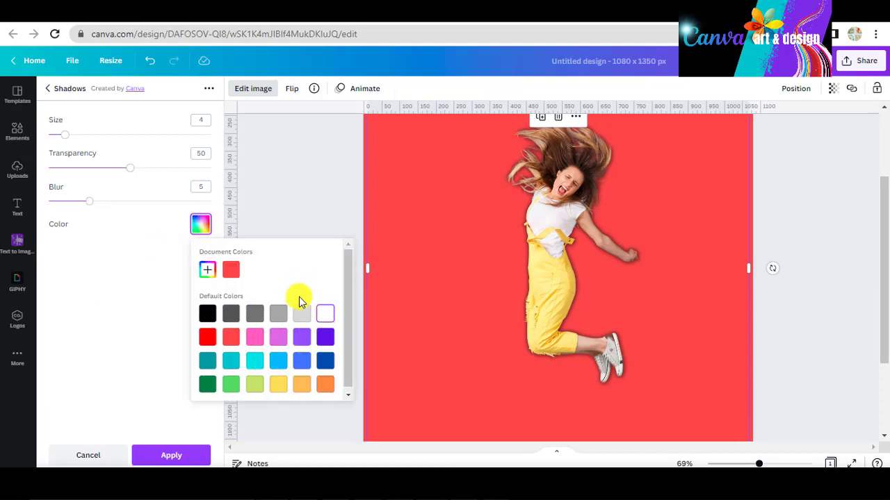
pyautogui.moveTo(89, 202); pyautogui.dragTo(37, 207)
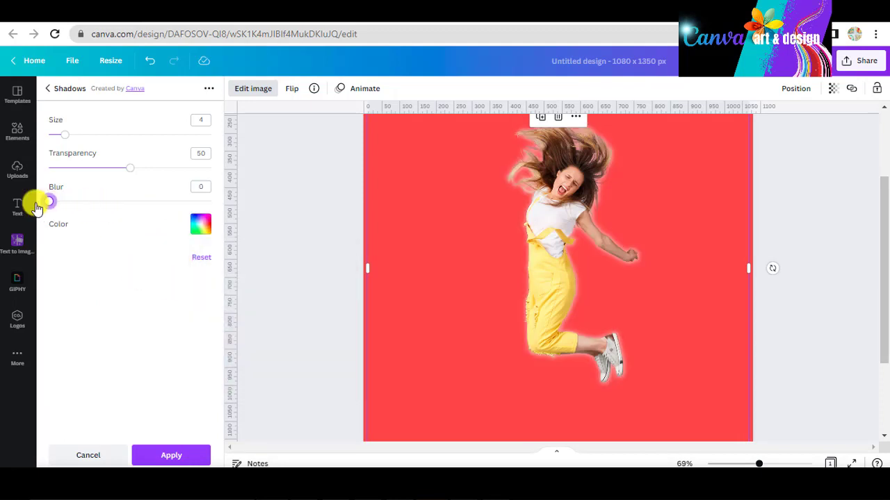
pyautogui.moveTo(131, 171); pyautogui.dragTo(224, 180)
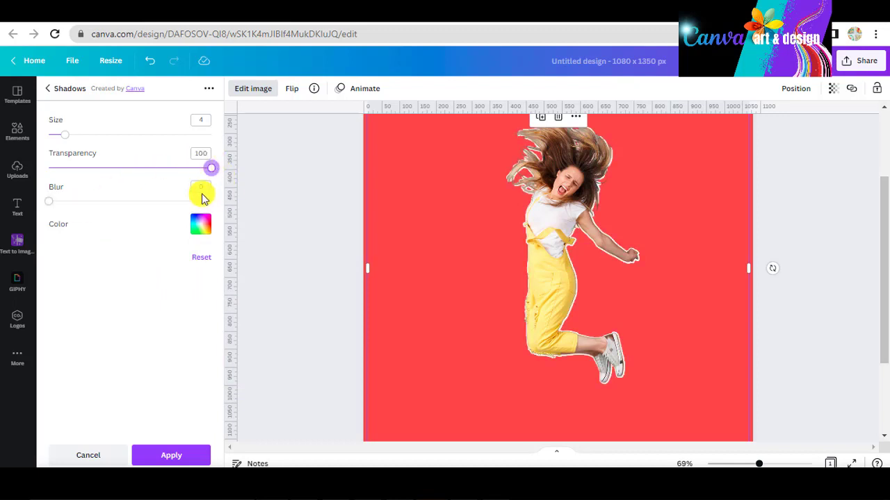
pyautogui.moveTo(69, 135); pyautogui.dragTo(180, 156)
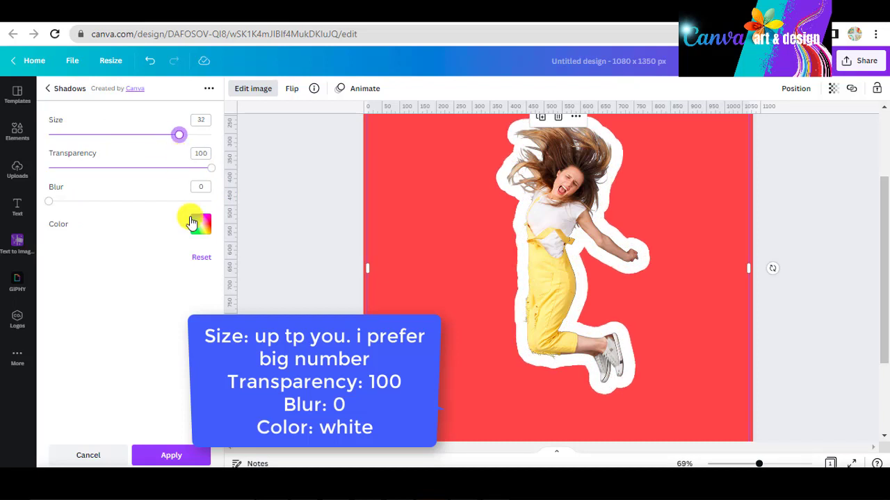
pyautogui.click(182, 456)
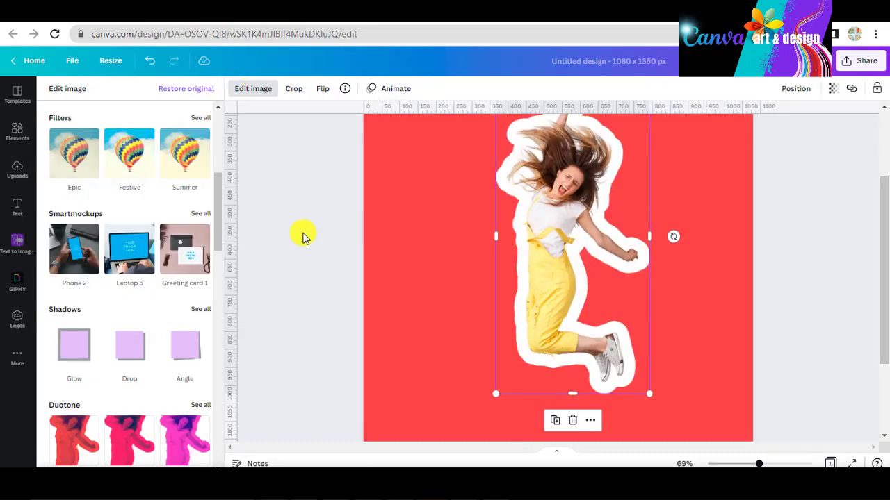
# Step: Add a Drop shadow to the outlined woman, set its offset to 1, and apply it
pyautogui.scroll(2, 302, 236)
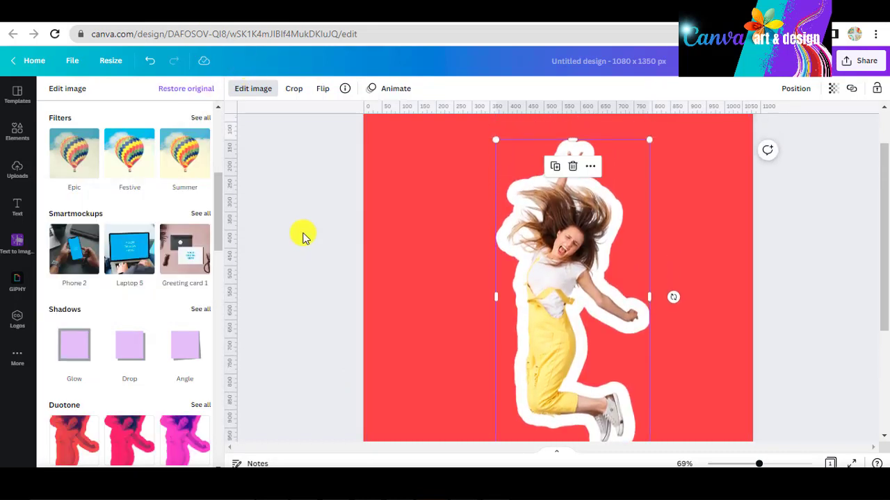
pyautogui.scroll(-1, 303, 236)
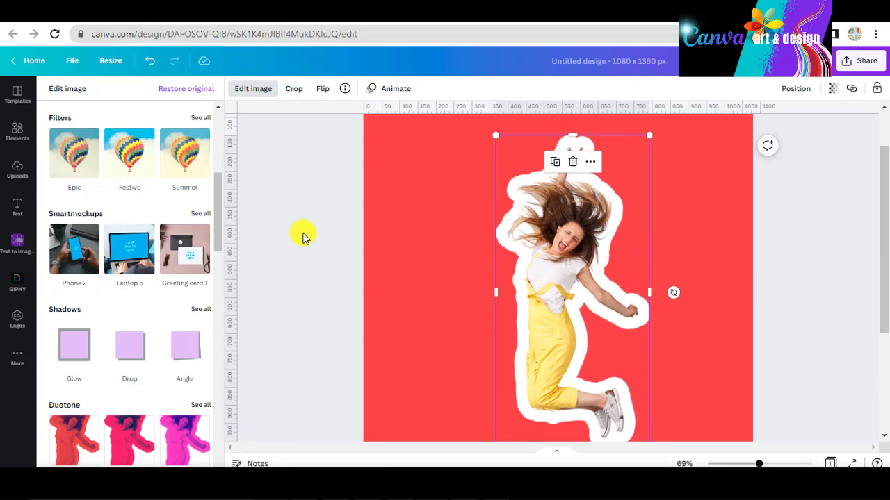
pyautogui.click(126, 357)
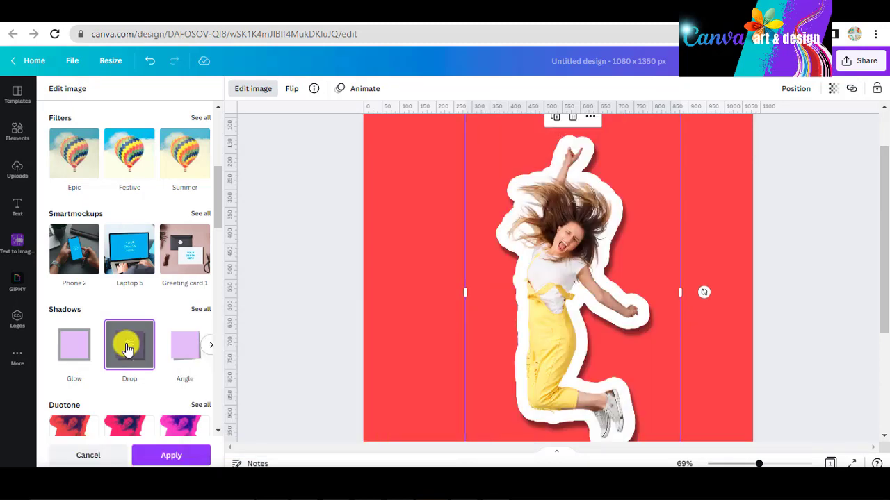
pyautogui.click(126, 353)
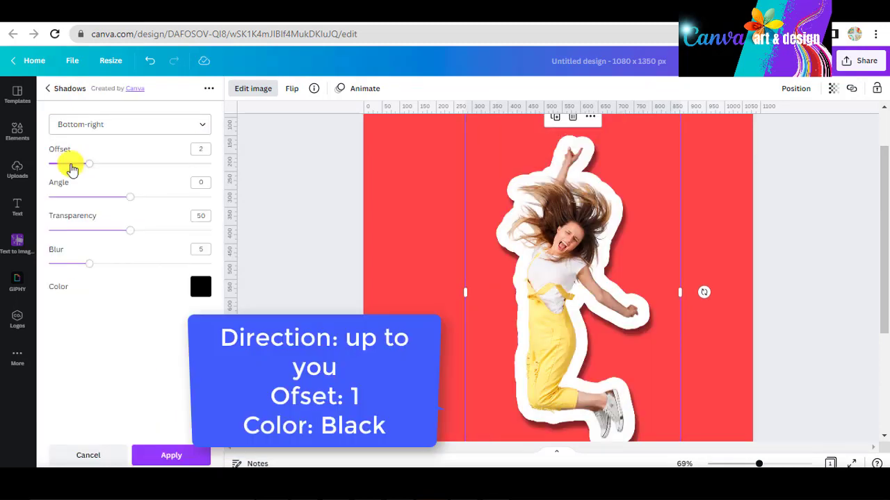
pyautogui.click(73, 167)
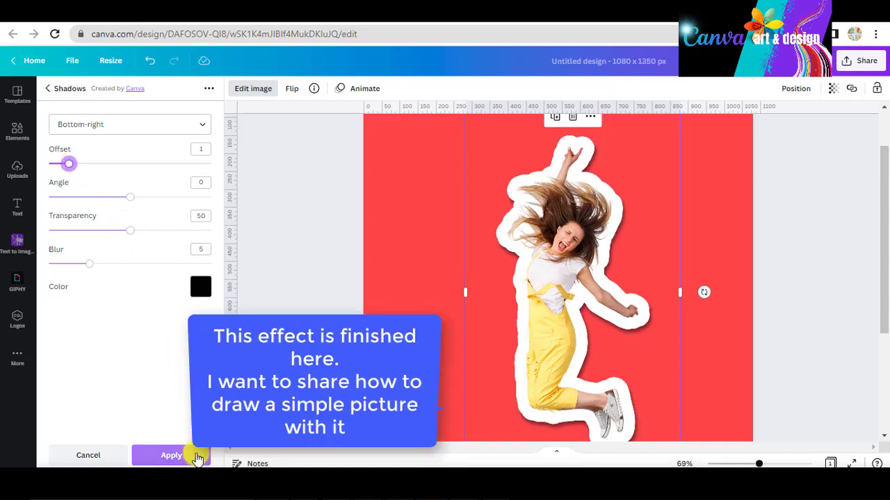
pyautogui.click(171, 455)
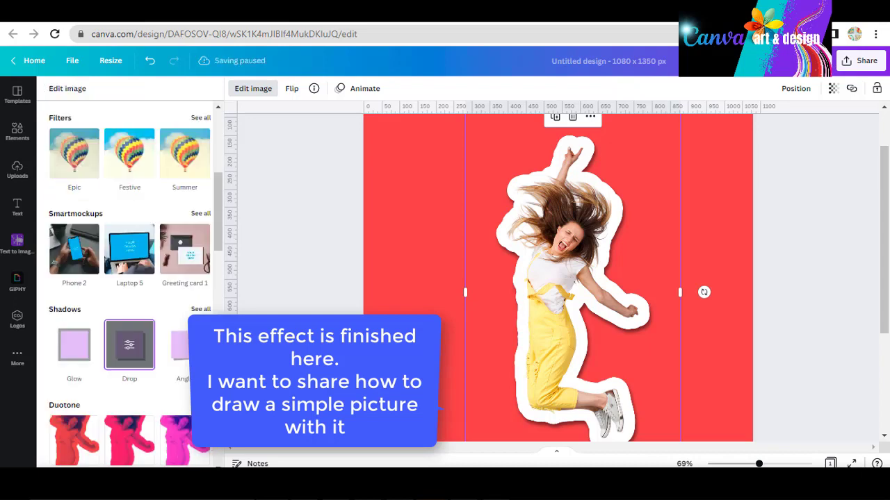
# Step: Change the page background colour to white
pyautogui.click(17, 132)
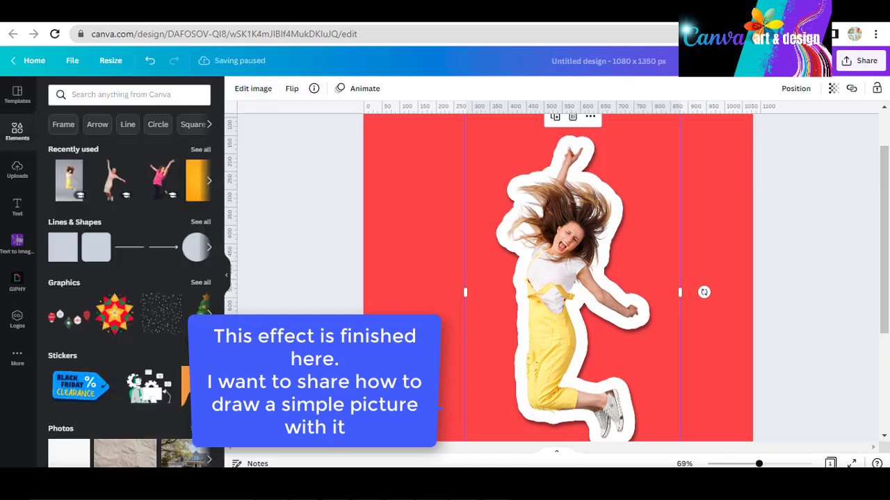
pyautogui.click(274, 149)
pyautogui.click(235, 89)
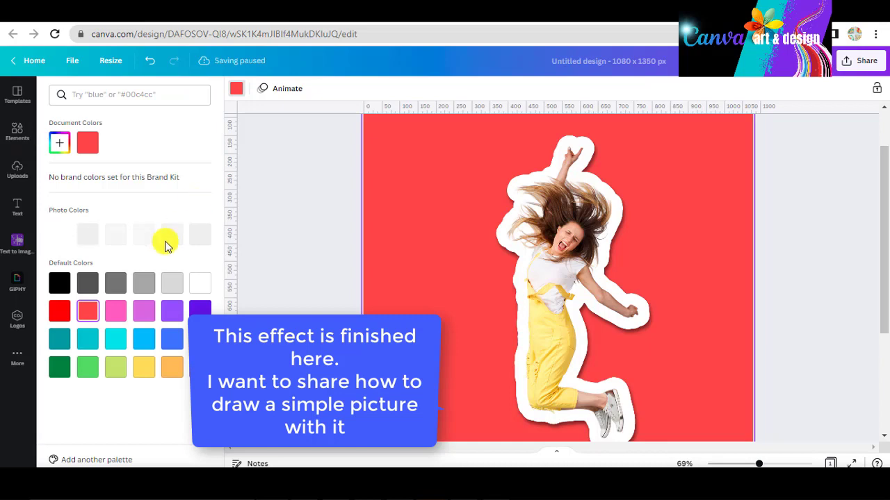
pyautogui.click(199, 284)
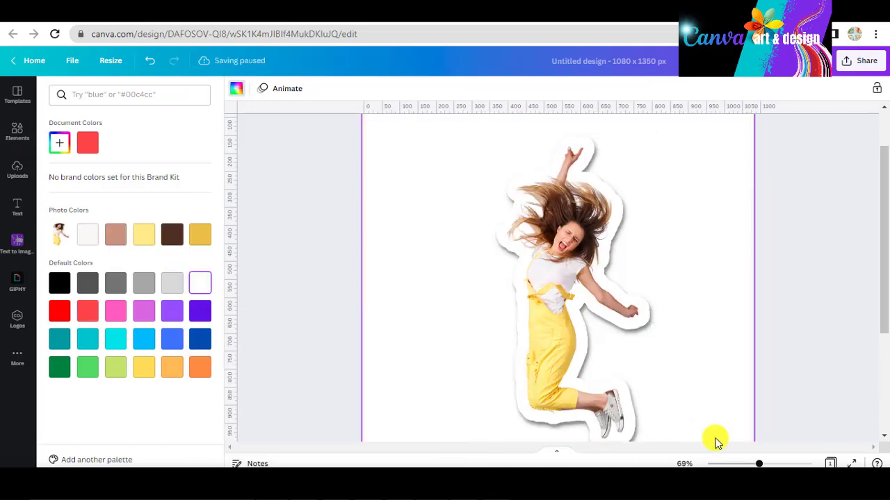
# Step: Move the outlined woman slightly down and left so she sits centred on the page
pyautogui.moveTo(747, 464); pyautogui.dragTo(741, 465)
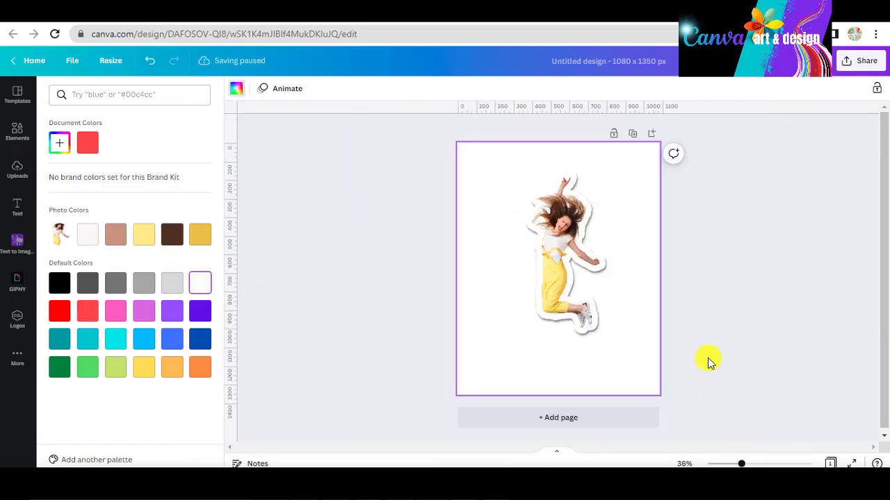
pyautogui.click(551, 324)
pyautogui.moveTo(552, 323); pyautogui.dragTo(549, 329)
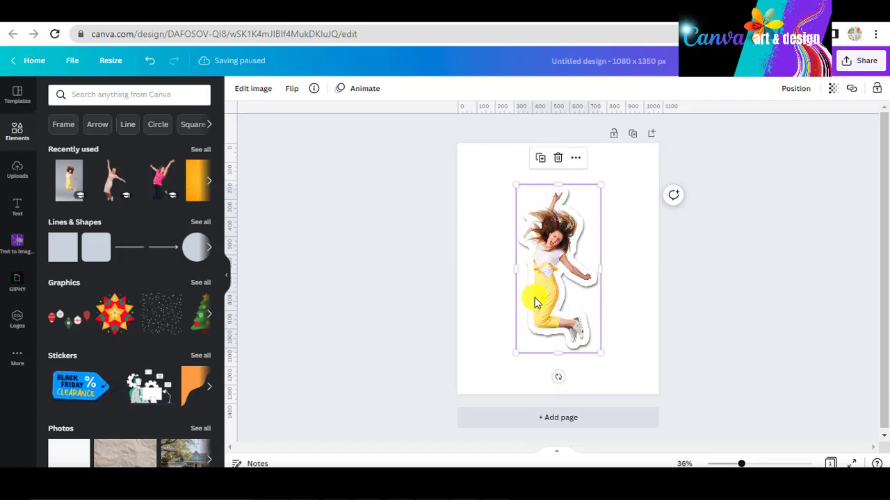
# Step: Search the elements for "mountain" and place the green mountain graphic along the bottom of the page
pyautogui.click(91, 95)
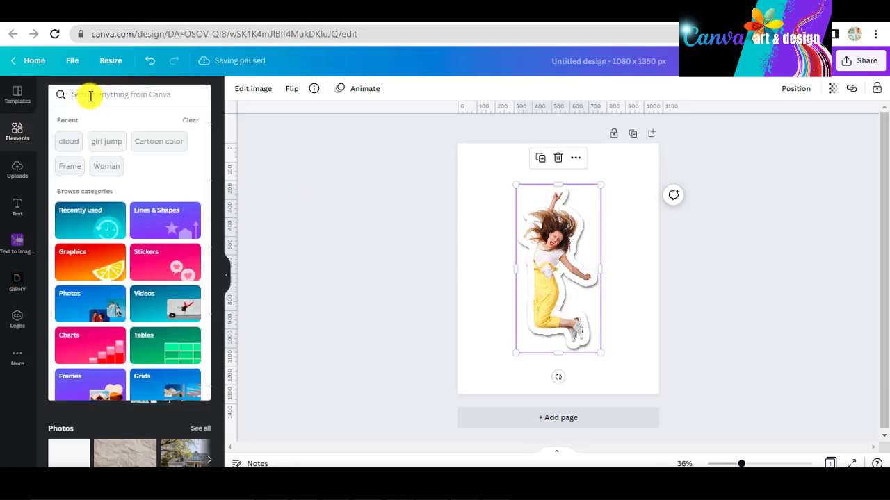
pyautogui.write('mountain')
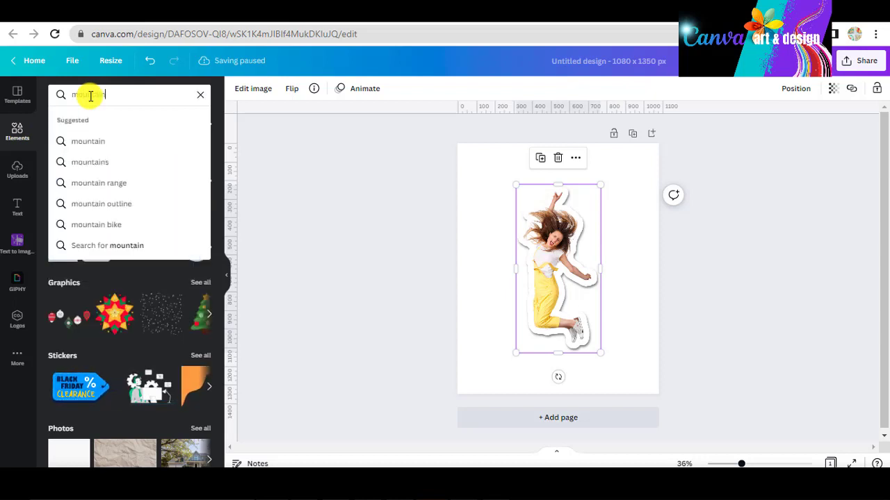
pyautogui.press('Return')
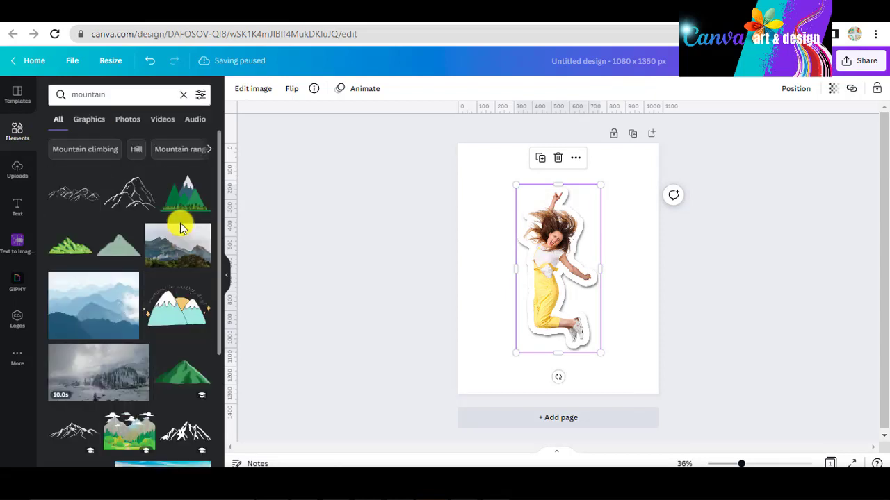
pyautogui.scroll(-2, 184, 252)
pyautogui.moveTo(184, 252); pyautogui.dragTo(641, 294)
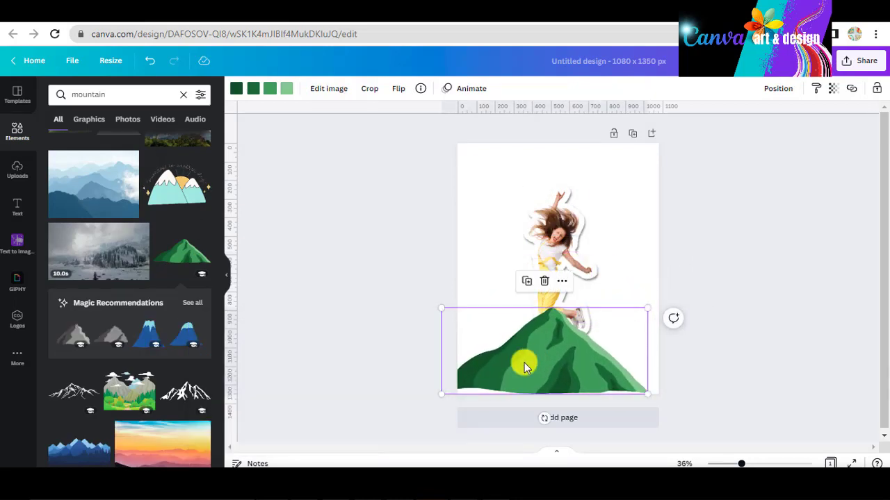
# Step: Send the green mountain behind the woman and shift it toward the page's lower-left corner
pyautogui.rightClick(524, 363)
pyautogui.click(575, 343)
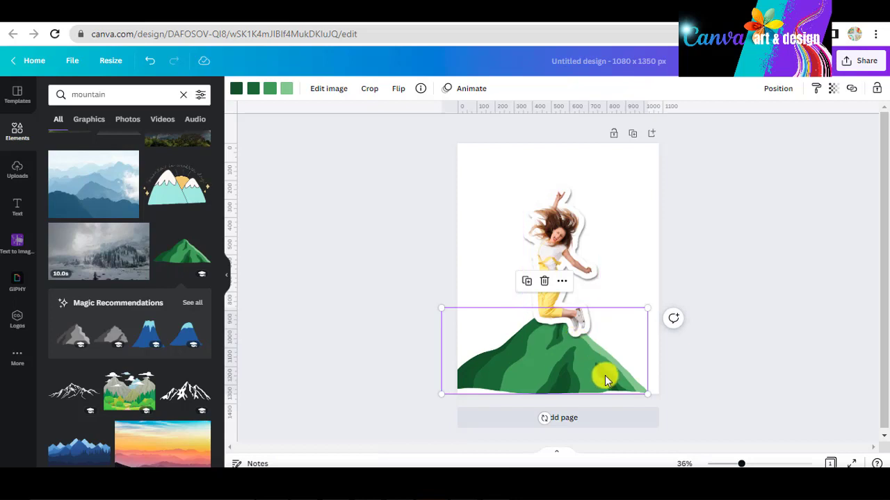
pyautogui.moveTo(602, 380); pyautogui.dragTo(567, 380)
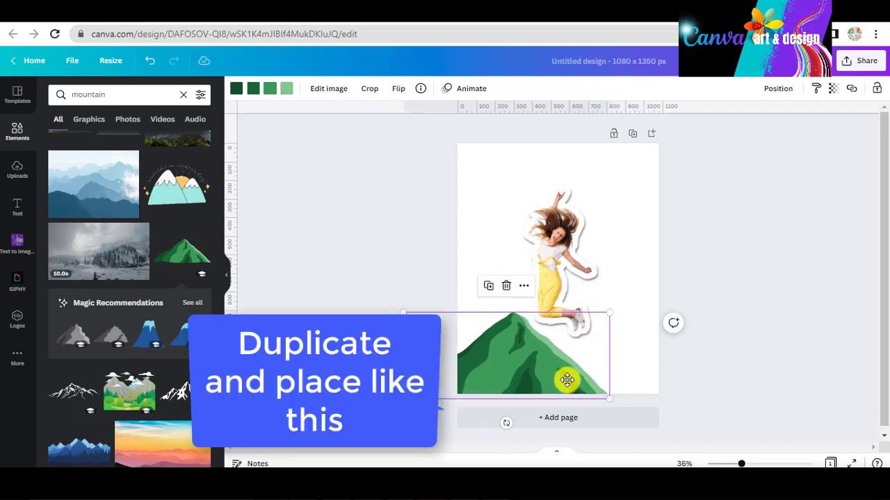
# Step: Duplicate the green mountain, place the copy at the page's lower right, and enlarge it
pyautogui.hotkey('ctrl', 'd')
pyautogui.moveTo(623, 367); pyautogui.dragTo(656, 378)
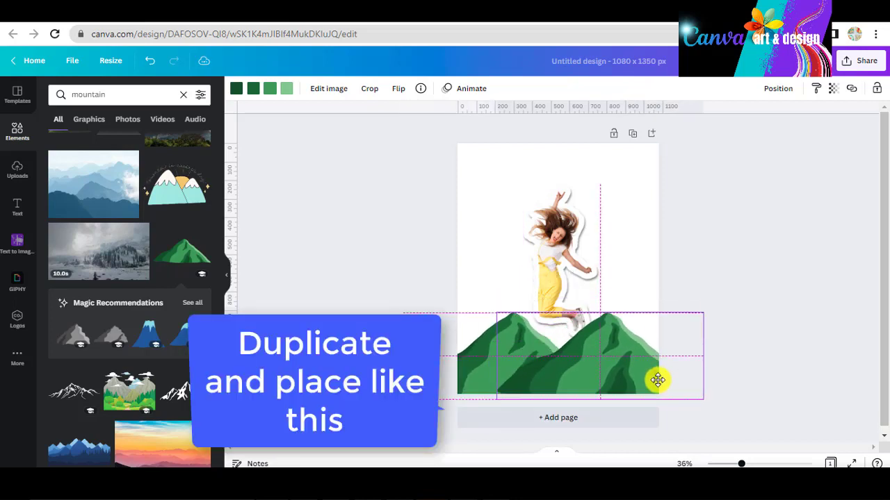
pyautogui.moveTo(704, 313); pyautogui.dragTo(749, 297)
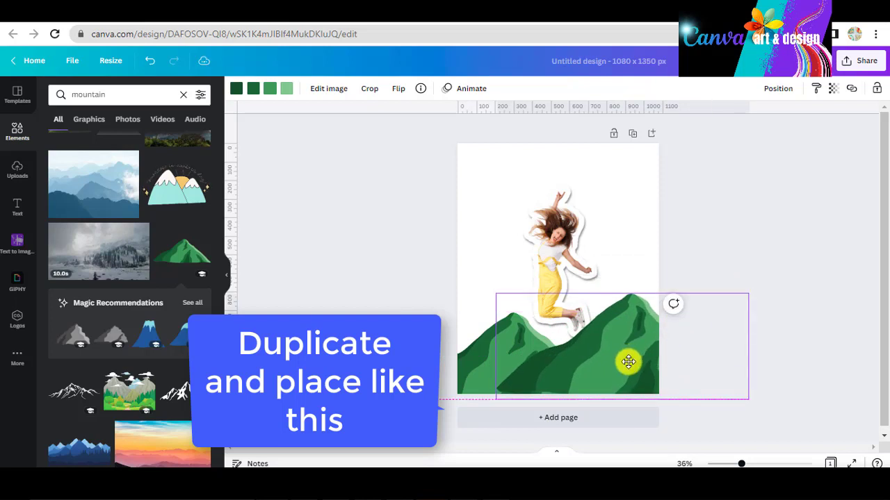
# Step: Bring the outlined woman in front of both mountains and nudge her slightly up and right
pyautogui.click(562, 258)
pyautogui.rightClick(563, 259)
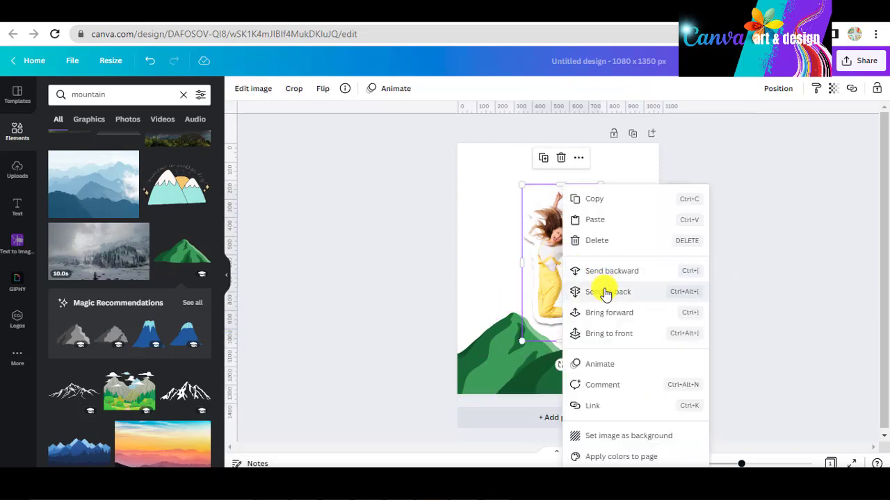
pyautogui.click(610, 334)
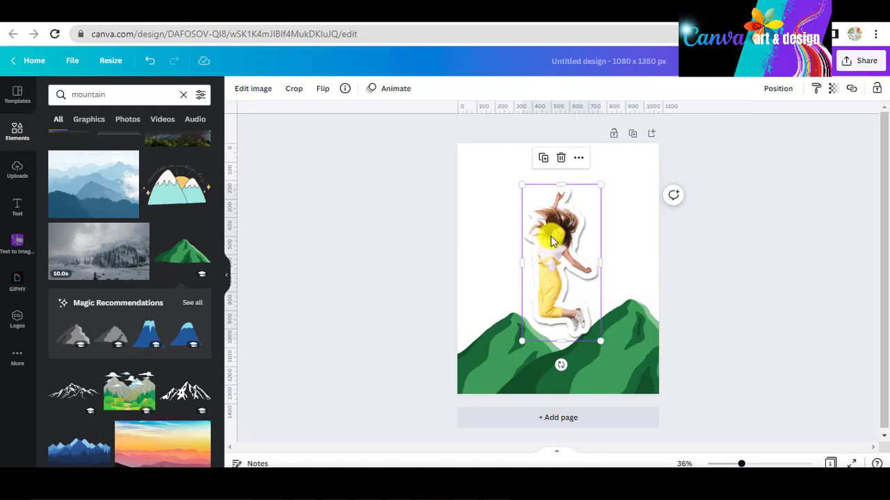
pyautogui.moveTo(551, 236); pyautogui.dragTo(553, 233)
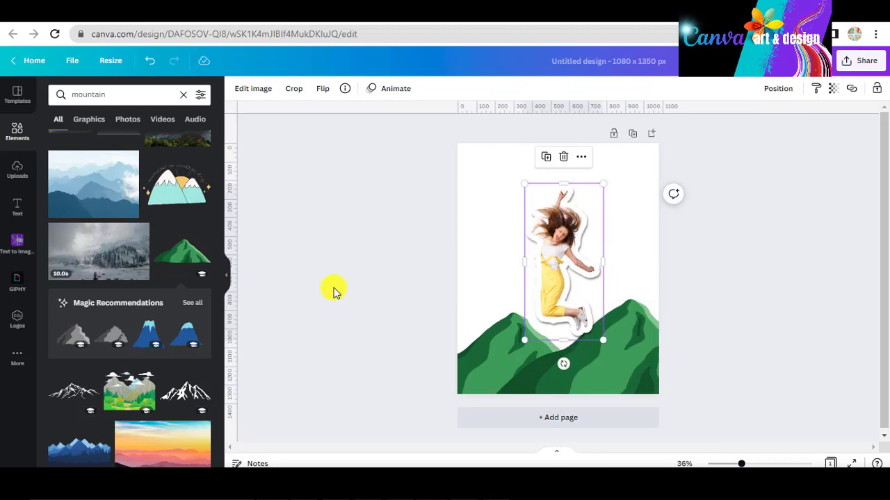
# Step: Search the elements for "cloud", add the solid white cloud, shrink it and place it left of the woman's head
pyautogui.tripleClick(60, 94)
pyautogui.write('cloud')
pyautogui.press('Return')
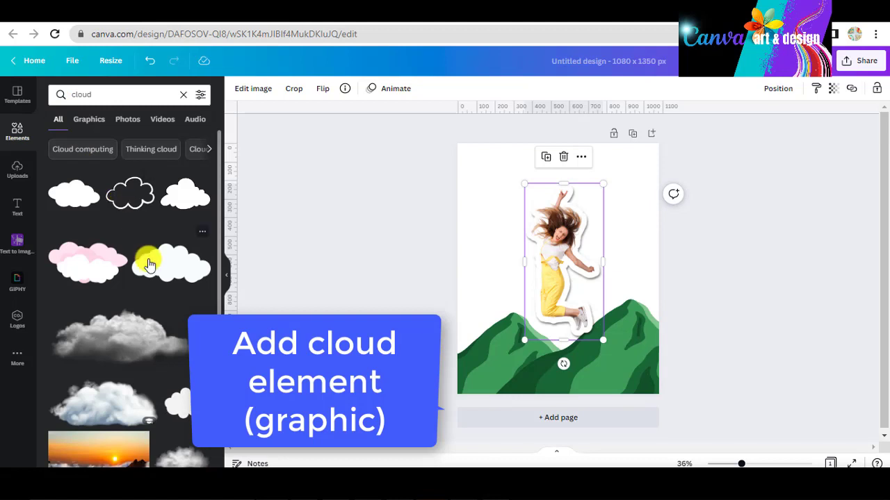
pyautogui.click(73, 202)
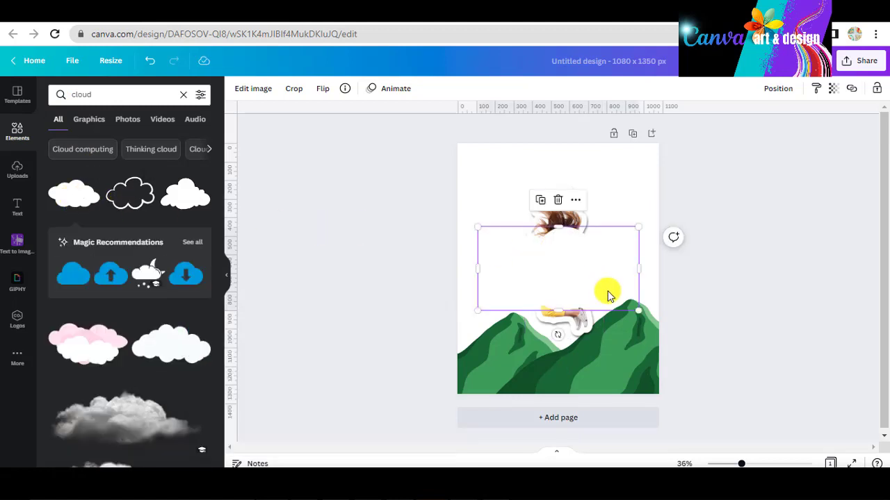
pyautogui.moveTo(638, 311); pyautogui.dragTo(503, 209)
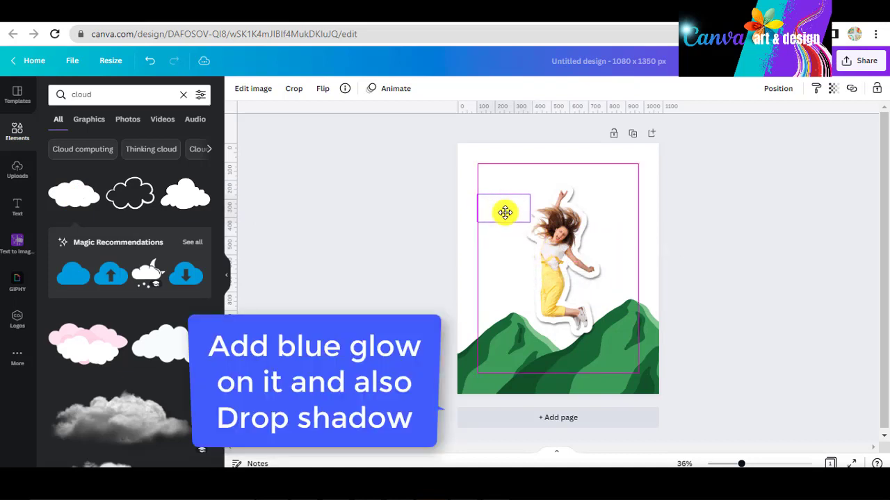
# Step: Add a Glow shadow to the white cloud and colour the glow light blue
pyautogui.click(254, 89)
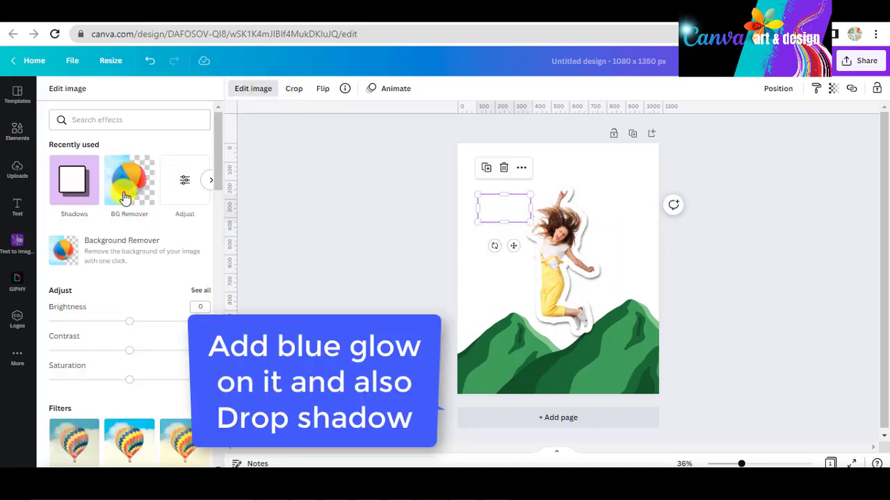
pyautogui.click(74, 186)
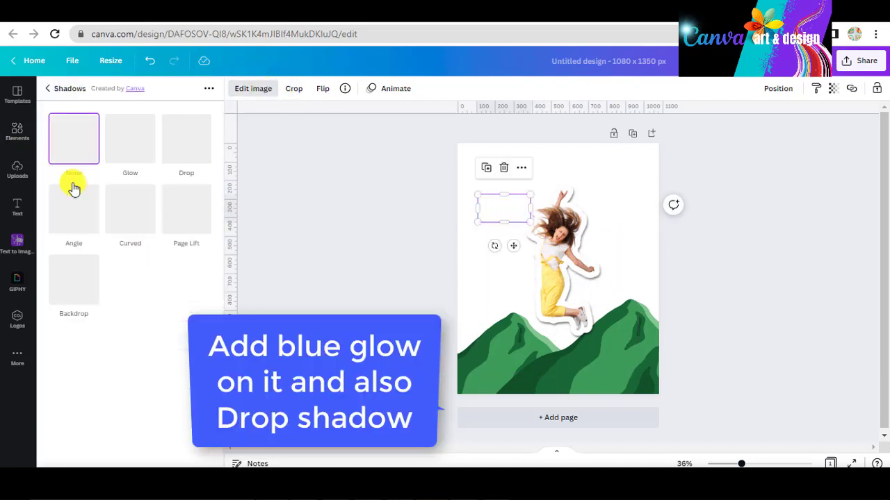
pyautogui.click(129, 152)
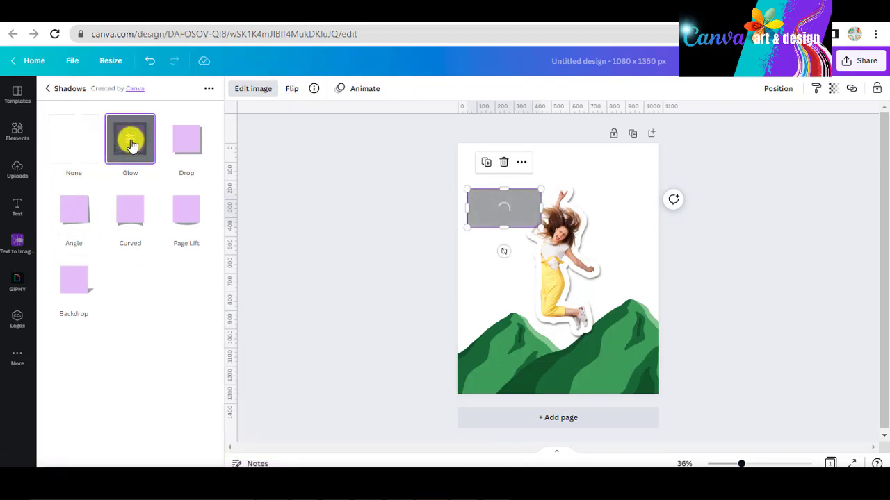
pyautogui.click(131, 145)
pyautogui.click(132, 144)
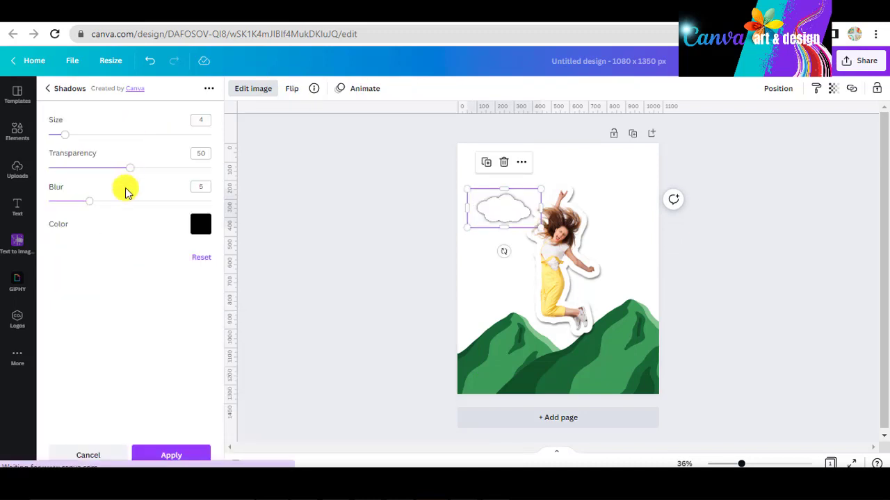
pyautogui.click(200, 226)
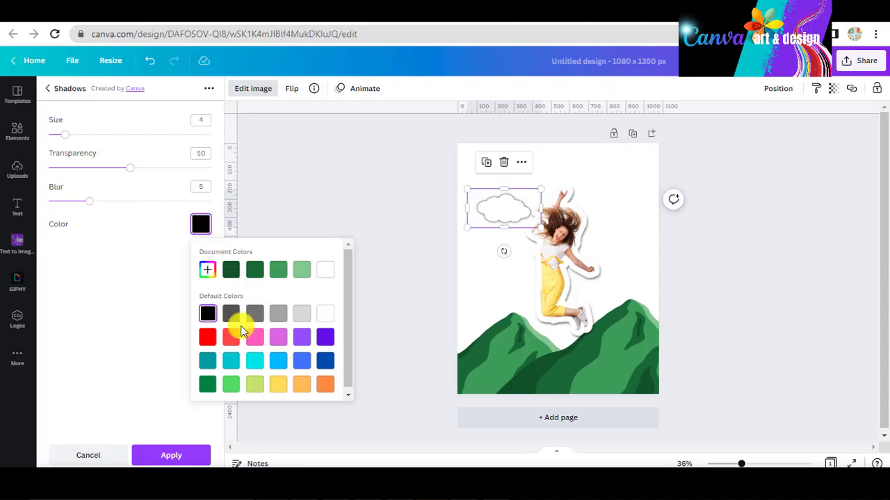
pyautogui.click(278, 360)
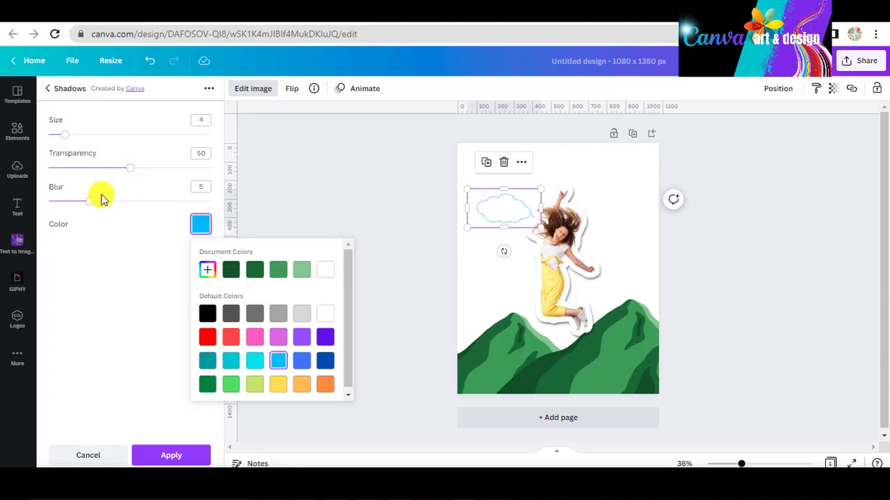
# Step: Apply the cloud's glow with blur 0, transparency 100 and size 10, and add a Drop shadow to the cloud
pyautogui.moveTo(89, 201); pyautogui.dragTo(8, 209)
pyautogui.moveTo(129, 173); pyautogui.dragTo(238, 175)
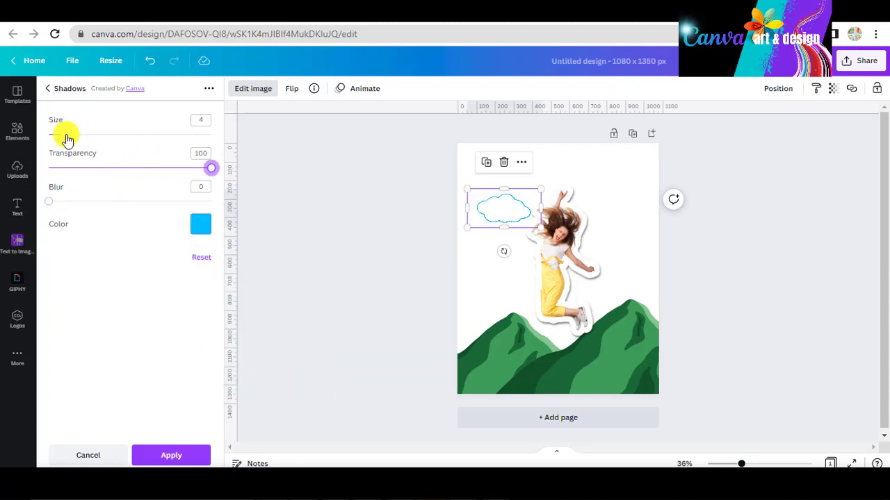
pyautogui.moveTo(65, 135); pyautogui.dragTo(90, 139)
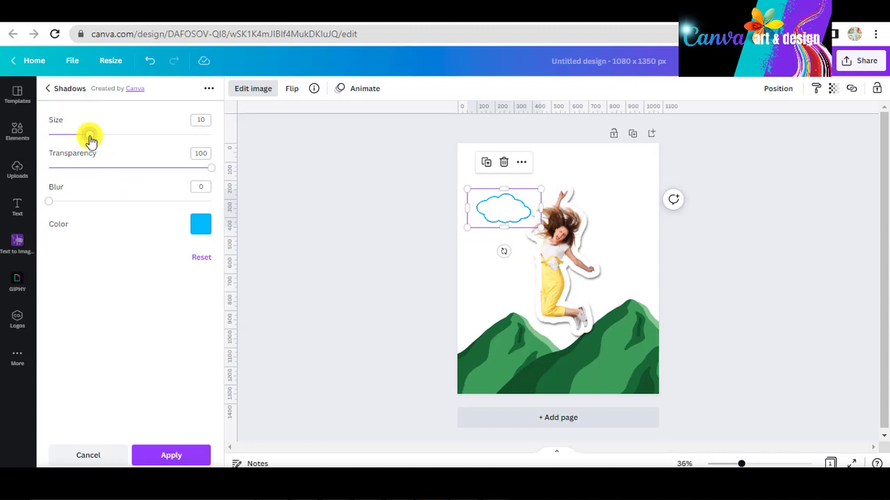
pyautogui.click(167, 453)
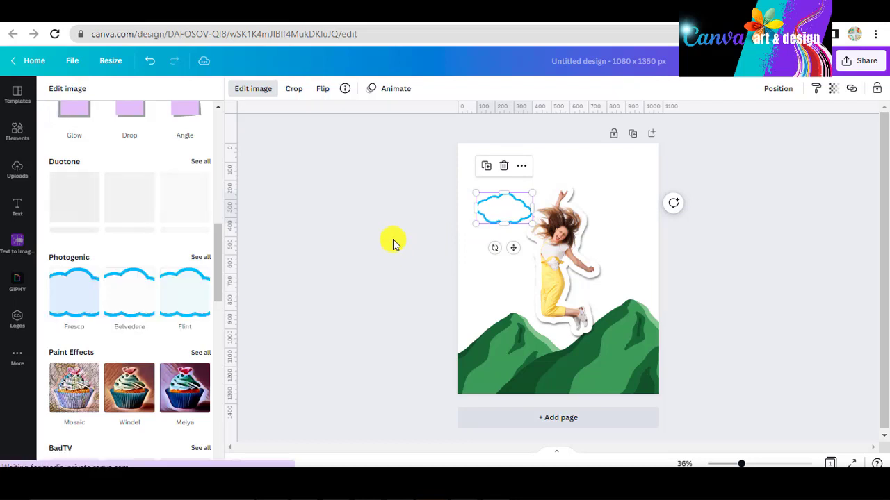
pyautogui.click(132, 114)
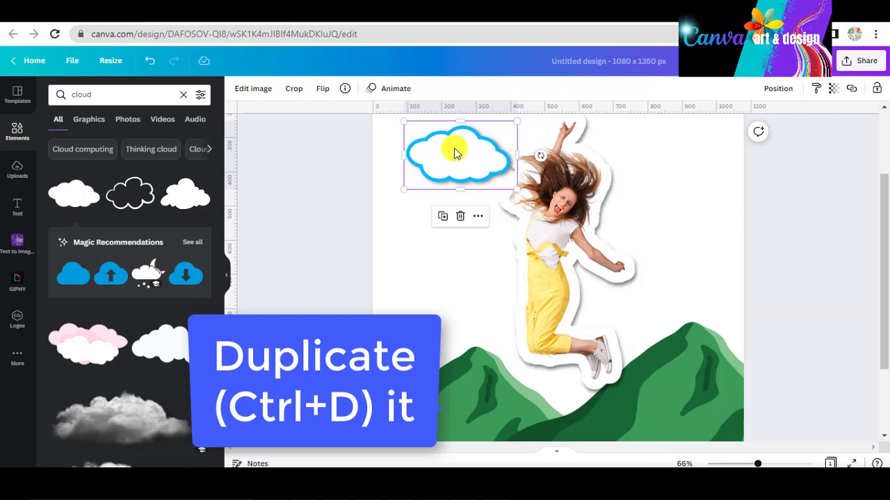
# Step: Duplicate the cloud twice, placing copies by the woman's feet and lower hand, and send the one at her hand behind her
pyautogui.hotkey('ctrl', 'd')
pyautogui.moveTo(455, 151); pyautogui.dragTo(632, 248)
pyautogui.hotkey('ctrl', 'd')
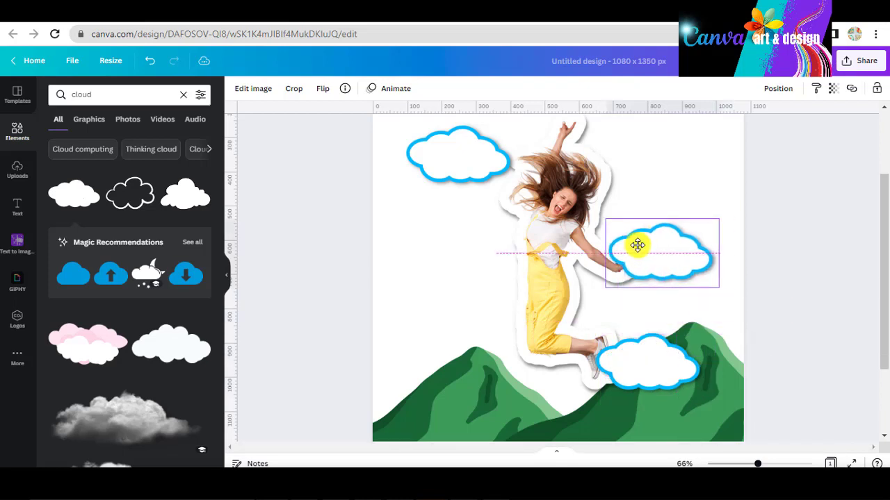
pyautogui.rightClick(634, 249)
pyautogui.click(685, 278)
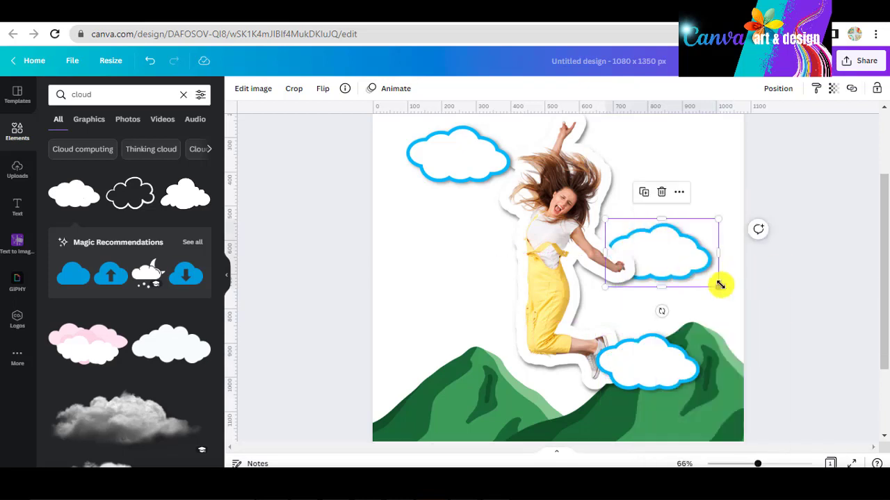
# Step: Shrink the cloud at the woman's lower hand and place a flipped copy of it beside her raised arm
pyautogui.moveTo(720, 285); pyautogui.dragTo(616, 153)
pyautogui.hotkey('ctrl', 'd')
pyautogui.click(323, 89)
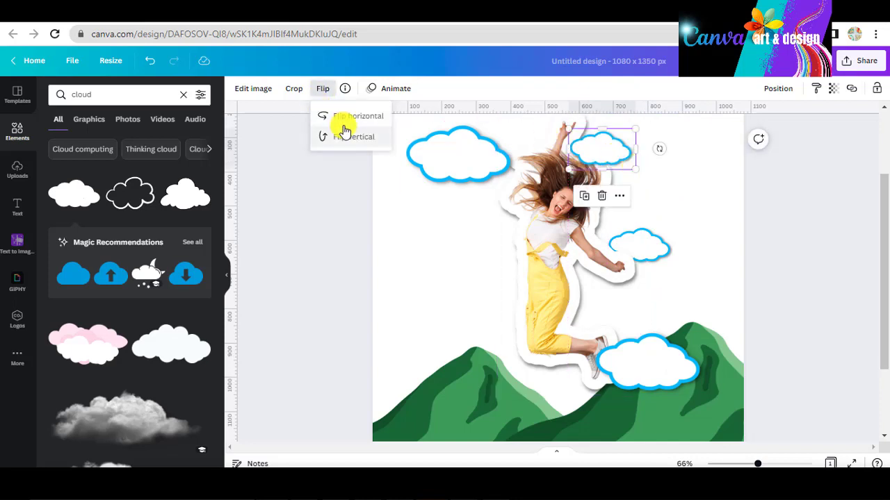
pyautogui.click(344, 130)
pyautogui.click(642, 125)
pyautogui.click(705, 188)
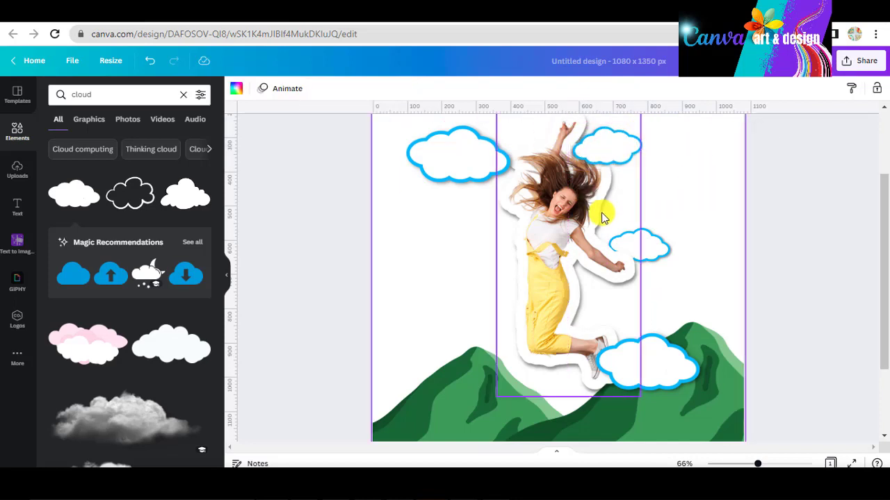
# Step: Search the elements for "light cartoon" and add the dotted blue sunburst graphic to the page
pyautogui.click(734, 463)
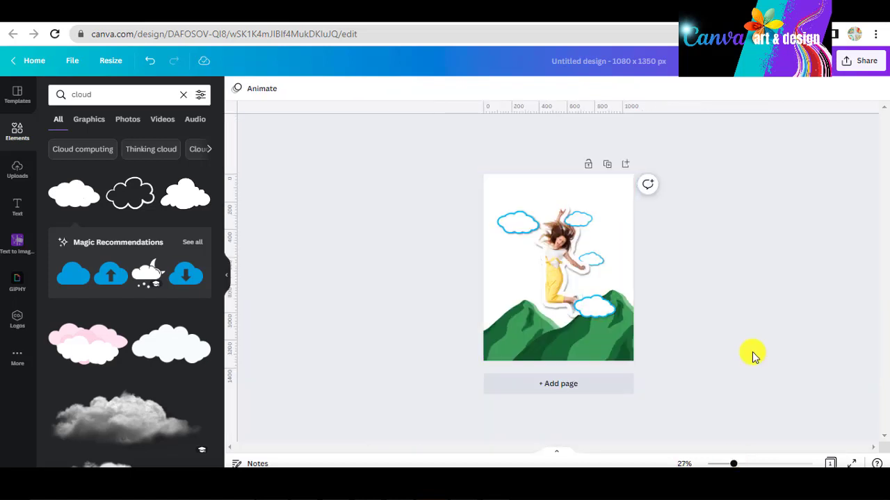
pyautogui.click(66, 93)
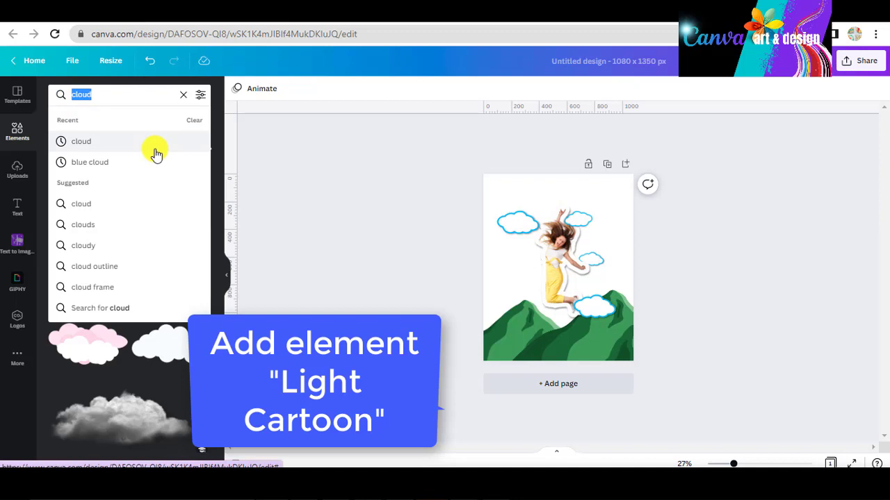
pyautogui.write('light ca')
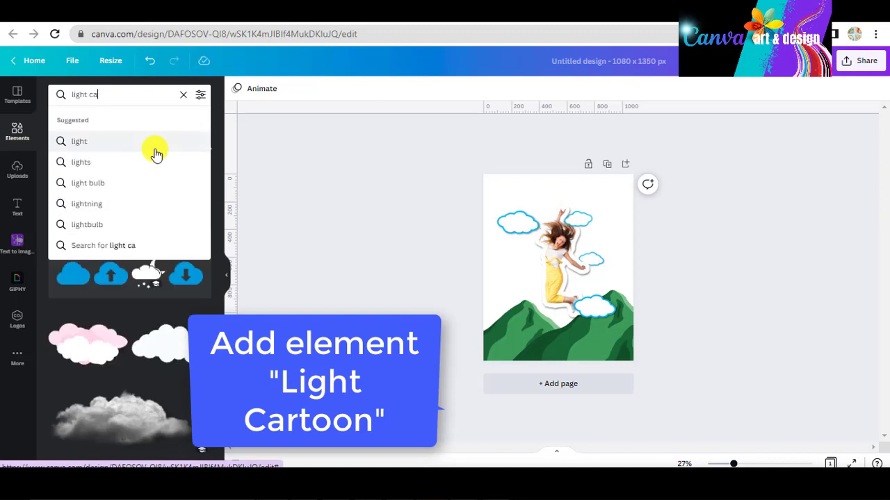
pyautogui.write('rtoon')
pyautogui.press('Return')
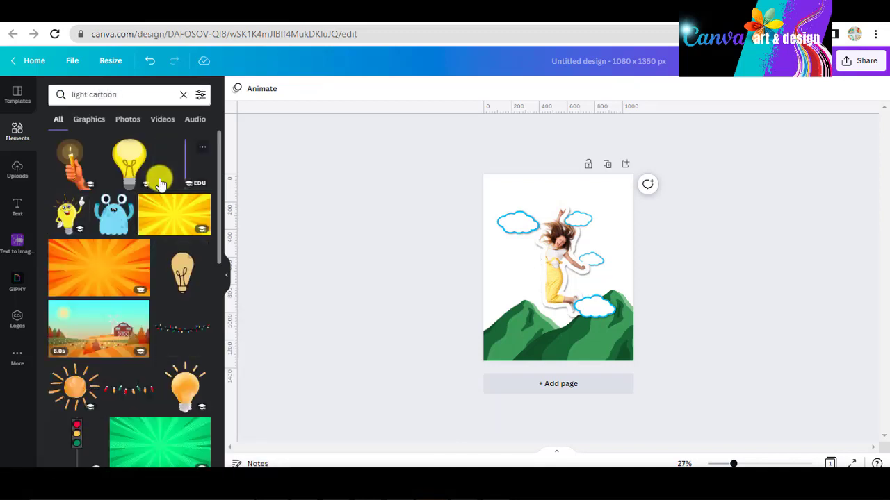
pyautogui.scroll(-3, 171, 254)
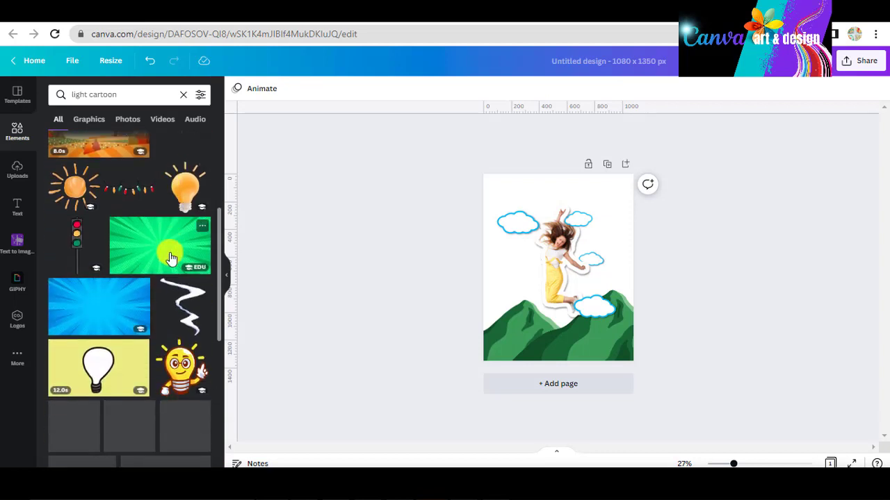
pyautogui.click(98, 307)
# Step: Stretch the blue sunburst to cover the whole page and send it to the back as the sky
pyautogui.moveTo(558, 235); pyautogui.dragTo(562, 176)
pyautogui.moveTo(494, 239); pyautogui.dragTo(483, 238)
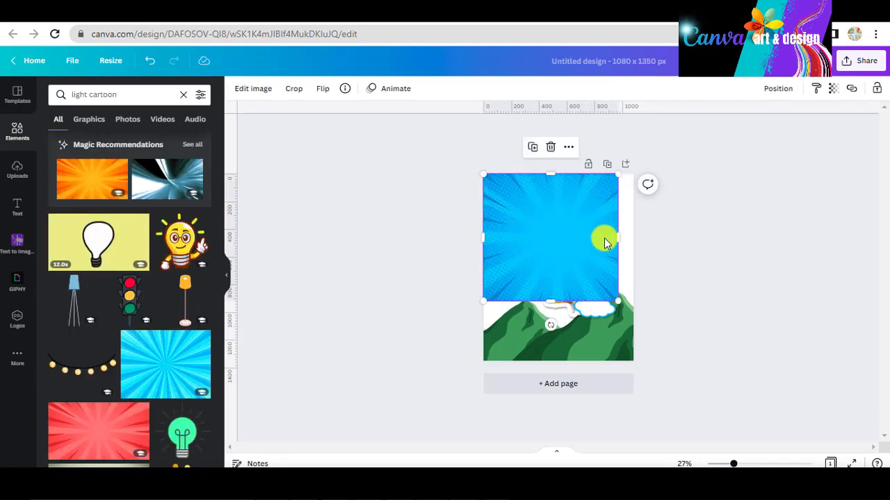
pyautogui.moveTo(618, 238); pyautogui.dragTo(632, 239)
pyautogui.moveTo(556, 309); pyautogui.dragTo(549, 363)
pyautogui.rightClick(562, 292)
pyautogui.click(611, 291)
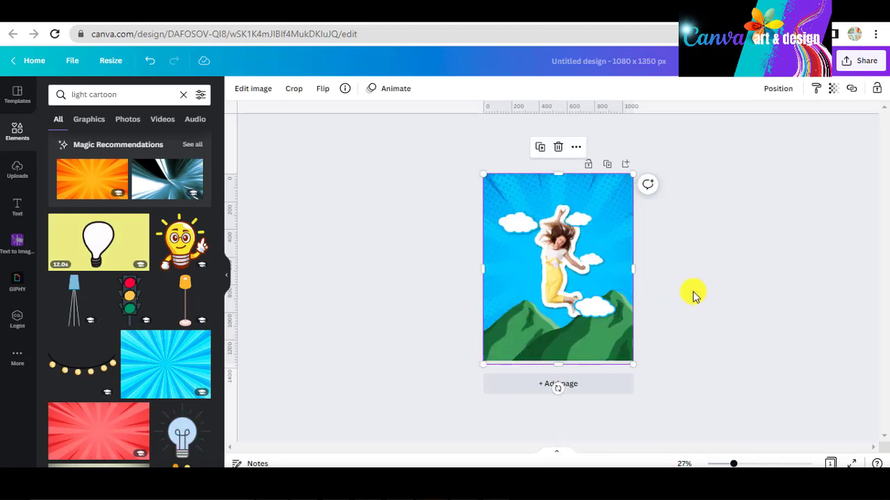
pyautogui.click(750, 295)
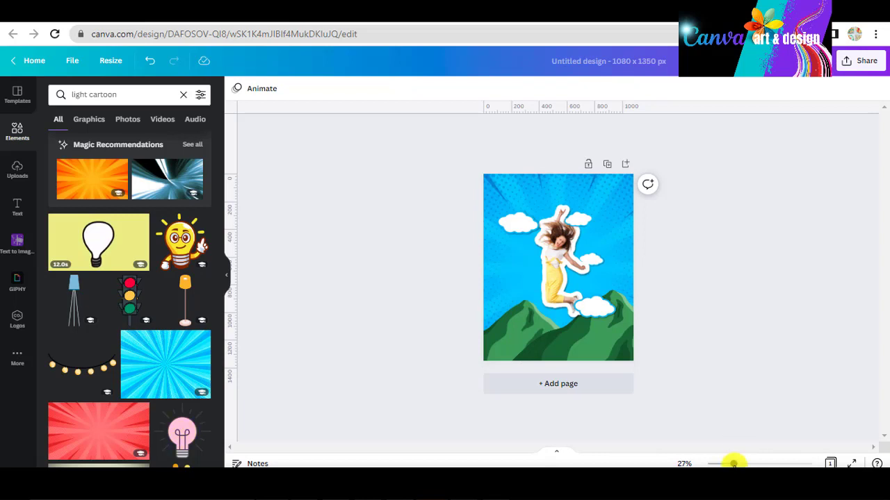
# Step: Recolour the left mountain's darkest green to white and its second dark green to dark blue
pyautogui.moveTo(734, 464); pyautogui.dragTo(747, 464)
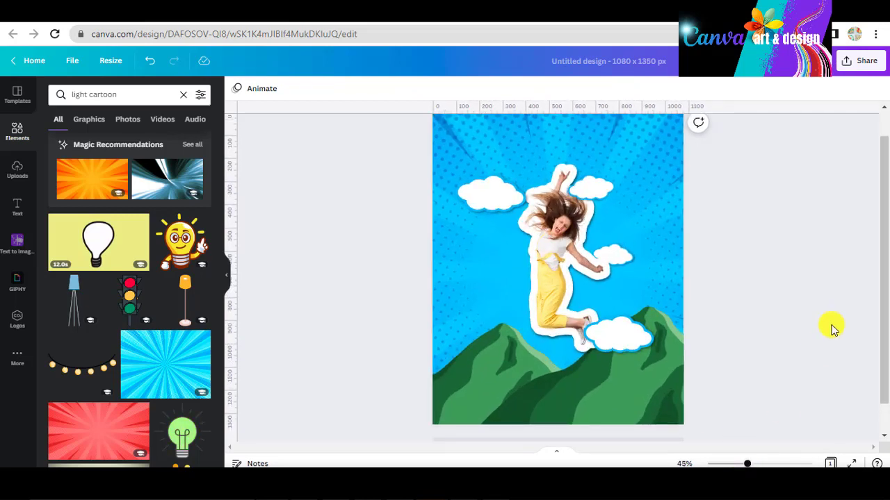
pyautogui.moveTo(795, 437); pyautogui.dragTo(592, 403)
pyautogui.moveTo(601, 402); pyautogui.dragTo(458, 367)
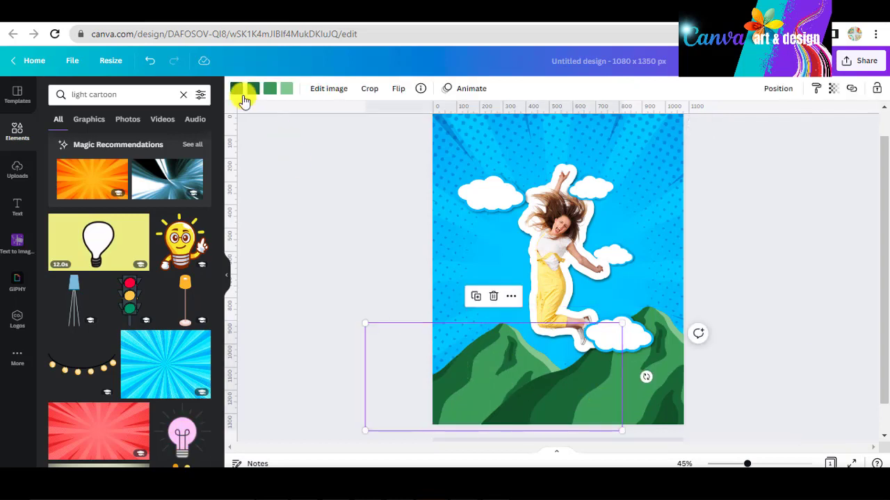
pyautogui.click(236, 88)
pyautogui.click(202, 146)
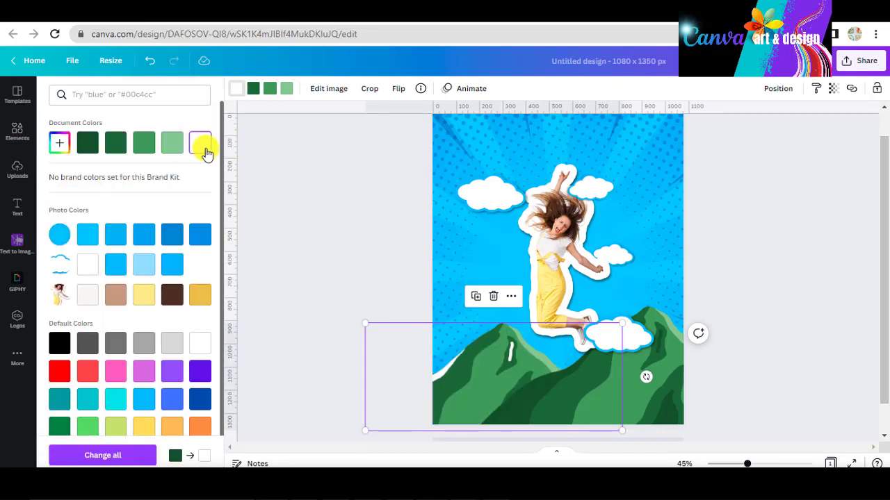
pyautogui.click(253, 89)
pyautogui.click(200, 396)
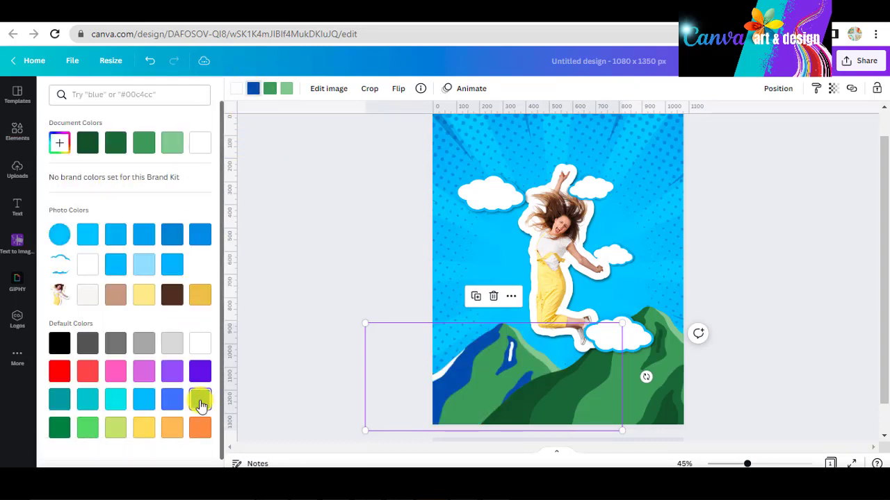
# Step: Recolour the left mountain's medium green to medium blue and its pale green to light blue
pyautogui.click(269, 89)
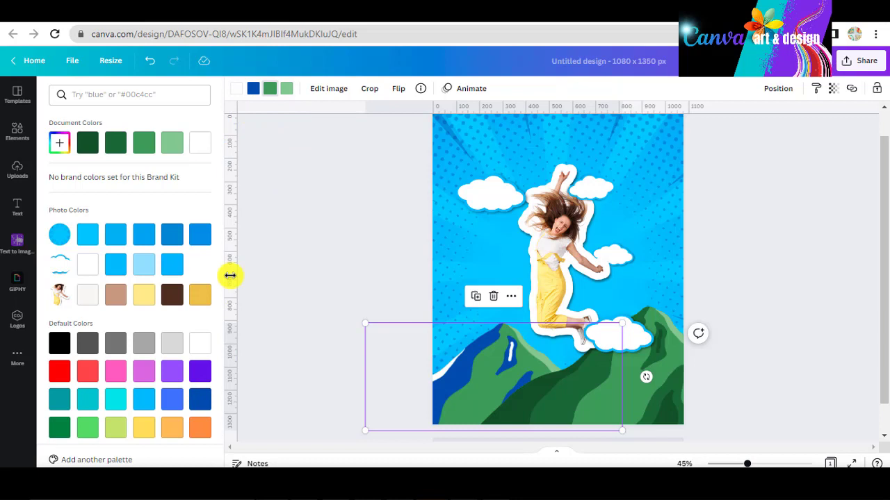
pyautogui.click(171, 398)
pyautogui.click(288, 89)
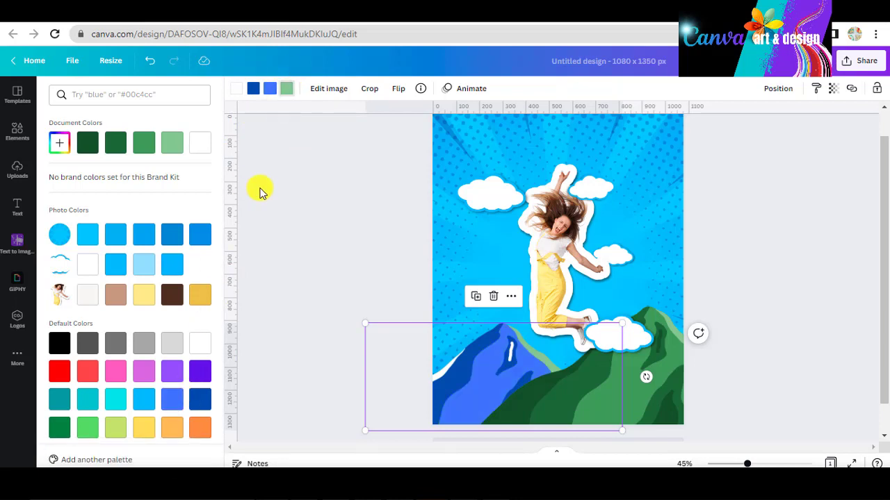
pyautogui.click(143, 399)
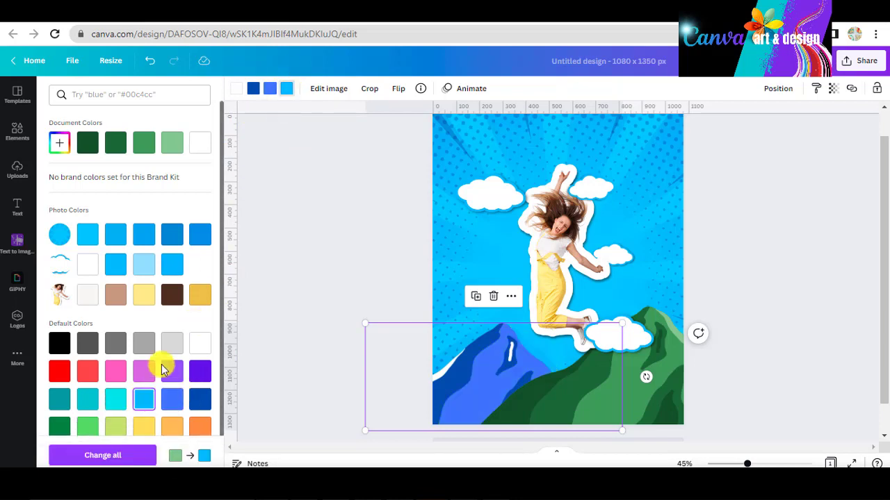
# Step: Recolour the left mountain's light blue areas and the right mountain's darkest green areas to white
pyautogui.click(201, 342)
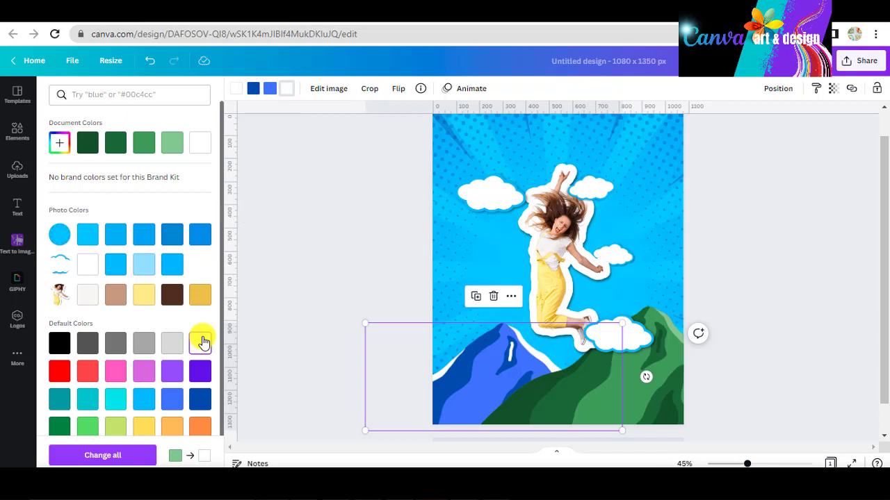
pyautogui.click(662, 409)
pyautogui.click(235, 89)
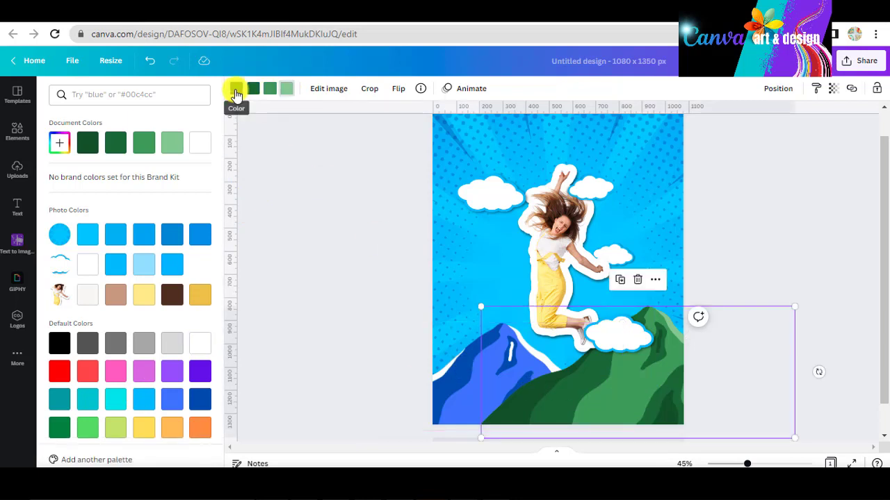
pyautogui.click(201, 342)
# Step: Recolour the right mountain's second dark green to medium blue and its medium green to dark blue
pyautogui.click(253, 89)
pyautogui.click(171, 399)
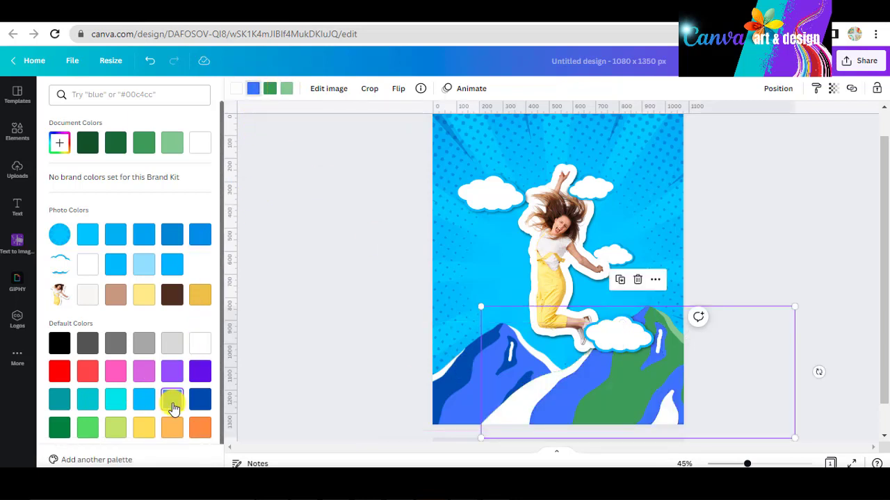
pyautogui.click(269, 88)
pyautogui.click(200, 405)
# Step: Recolour the right mountain's pale green to white, deselect it and show the whole page at 38% zoom
pyautogui.click(287, 89)
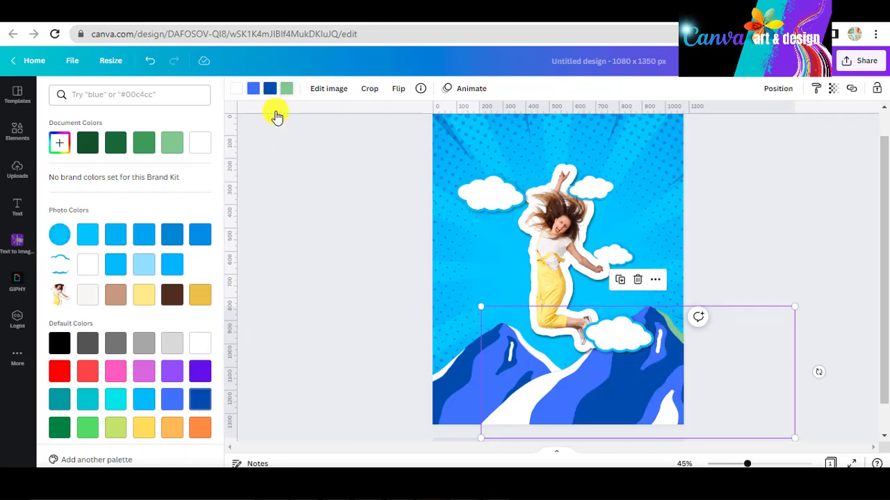
pyautogui.click(200, 343)
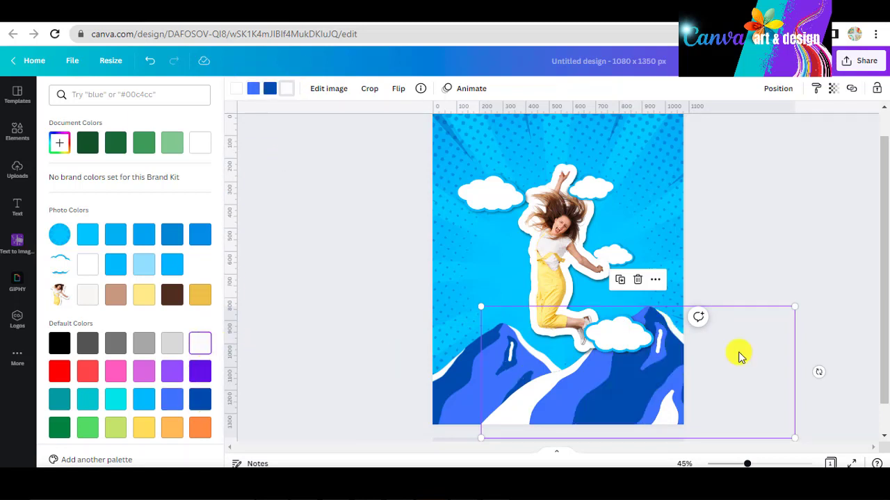
pyautogui.click(808, 271)
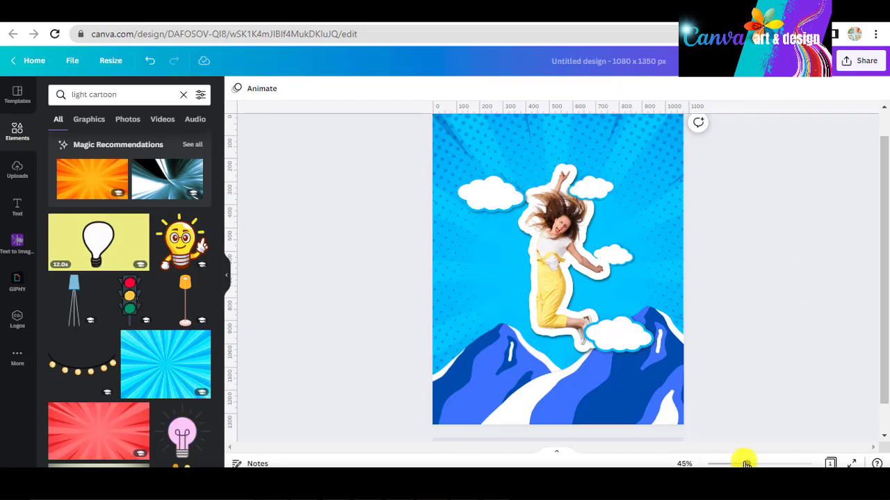
pyautogui.moveTo(745, 465); pyautogui.dragTo(742, 465)
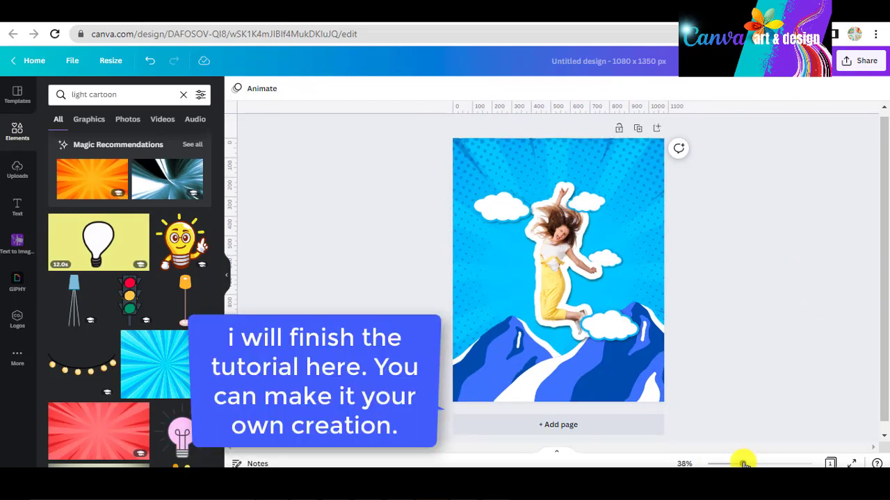